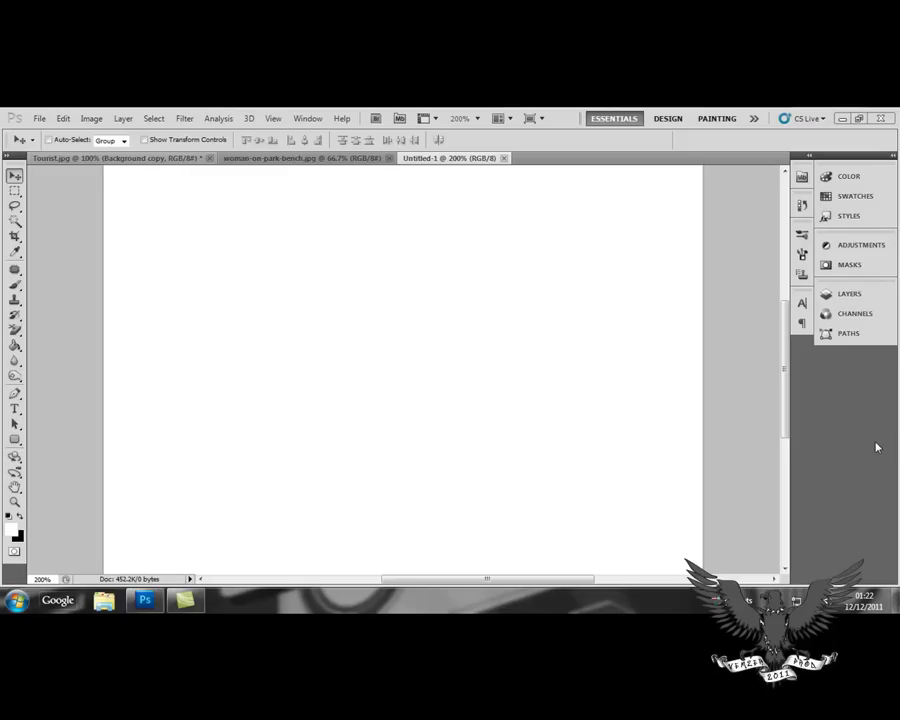
# Bring Tourist.jpg to the front: the man in sunglasses on the red crocodile bench.
pyautogui.click(137, 157)
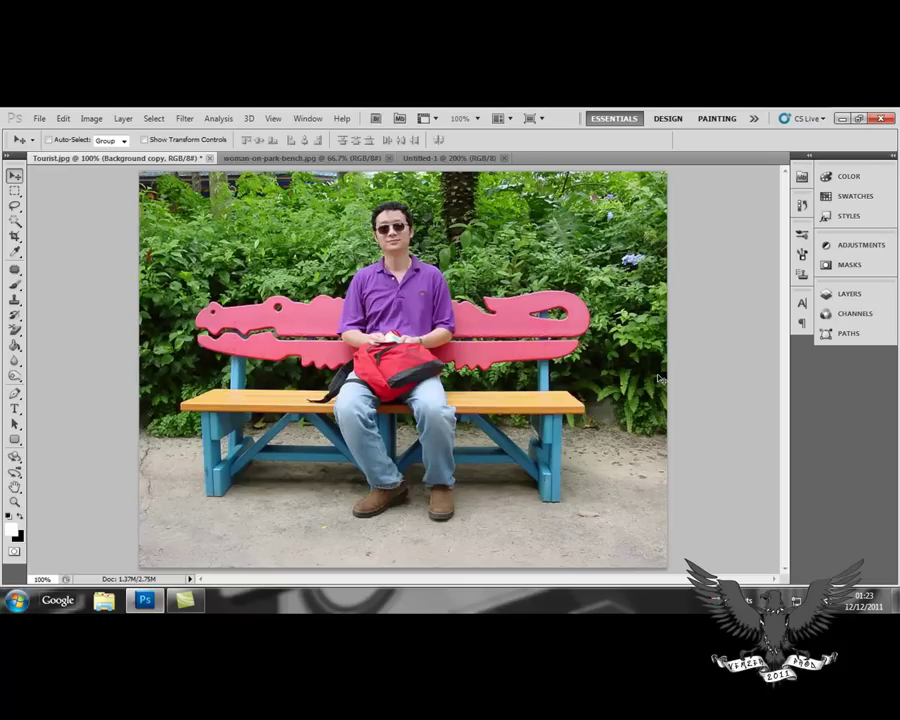
# Look over woman-on-park-bench.jpg, go back to Tourist.jpg and pick the Lasso tool.
pyautogui.click(300, 158)
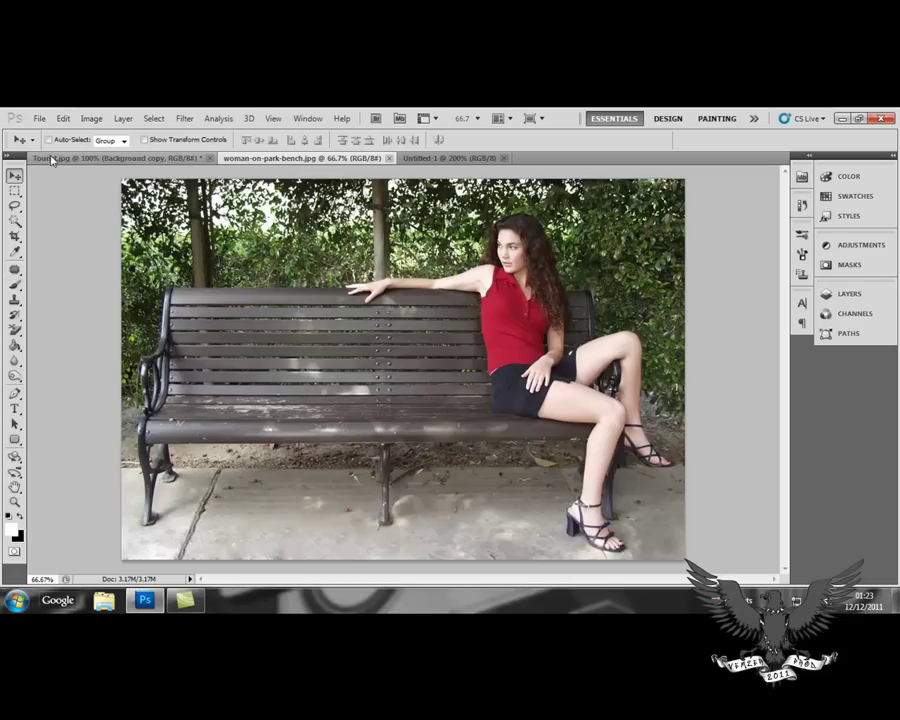
pyautogui.click(110, 158)
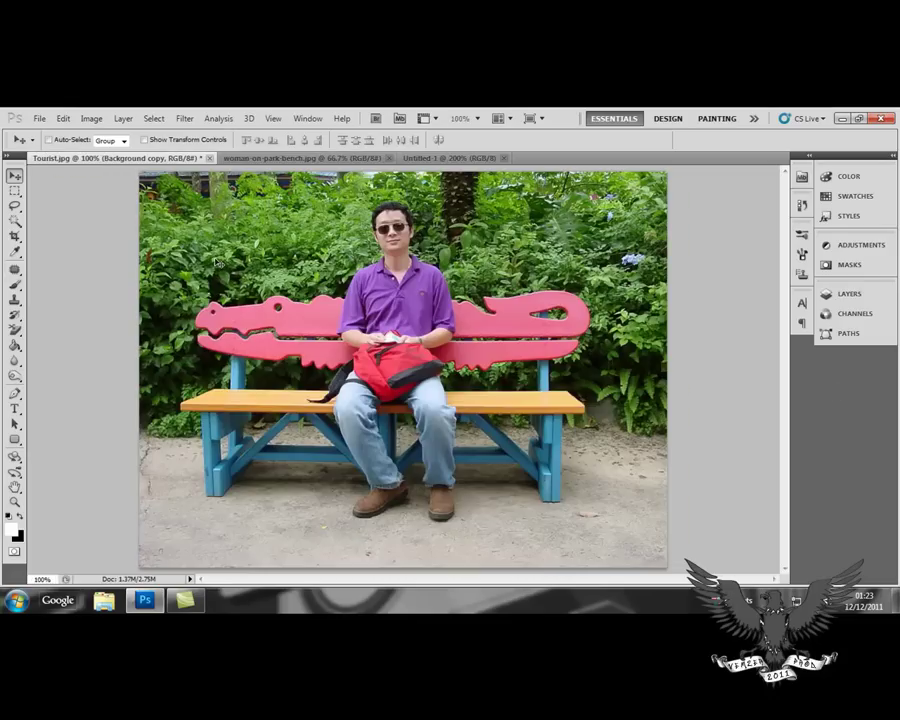
pyautogui.click(15, 206)
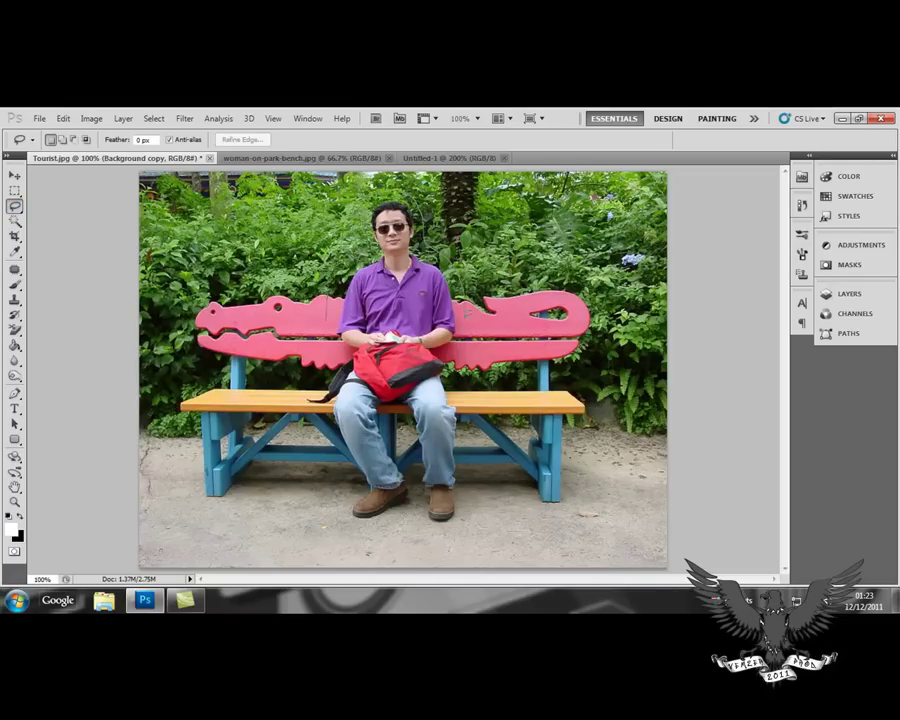
# Lasso the seated man and his bag and cut them out of Tourist.jpg.
pyautogui.moveTo(457, 347)
pyautogui.mouseDown()
pyautogui.moveTo(470, 517)
pyautogui.moveTo(447, 545)
pyautogui.moveTo(330, 516)
pyautogui.moveTo(345, 480)
pyautogui.moveTo(340, 440)
pyautogui.moveTo(294, 390)
pyautogui.moveTo(340, 288)
pyautogui.moveTo(356, 200)
pyautogui.mouseUp()
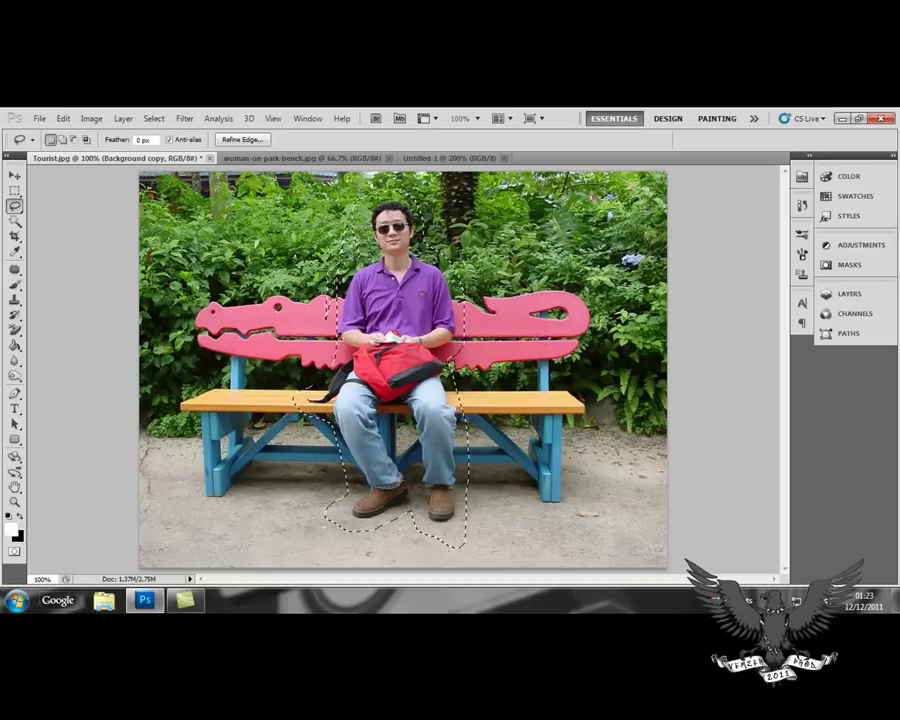
pyautogui.click(588, 186)
pyautogui.press('Delete')
pyautogui.hotkey('ctrl', 'd')
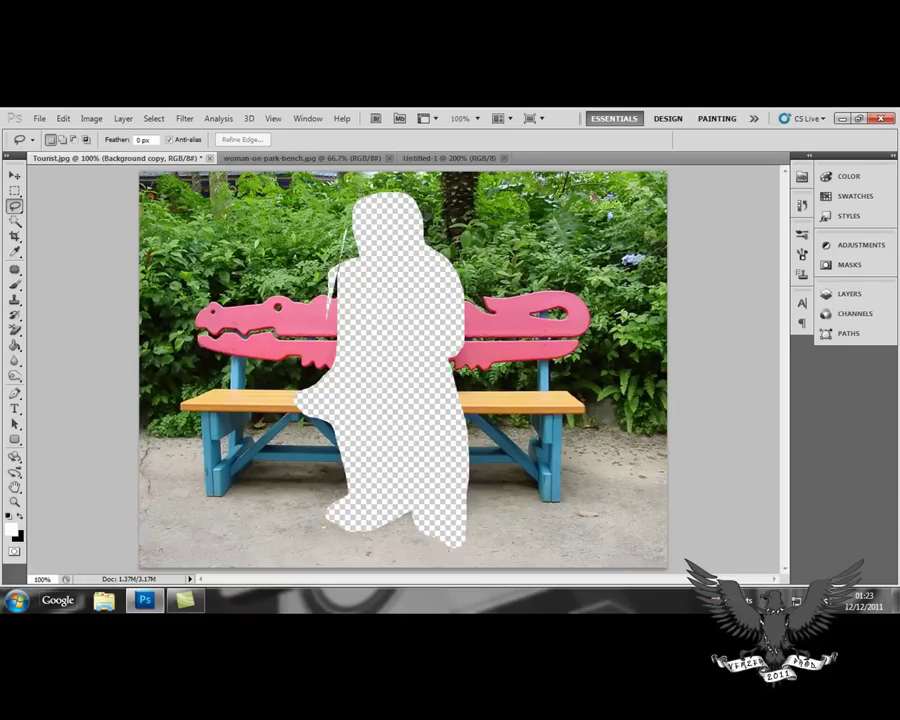
pyautogui.click(62, 118)
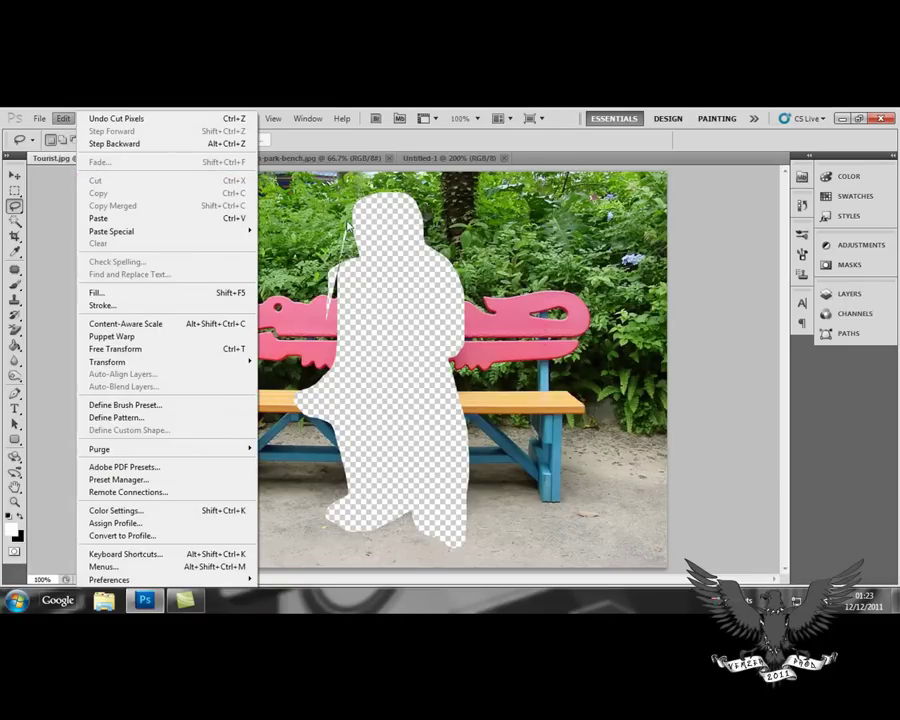
pyautogui.click(300, 157)
# Duplicate the Background layer of woman-on-park-bench.jpg and hide the original Background.
pyautogui.click(317, 157)
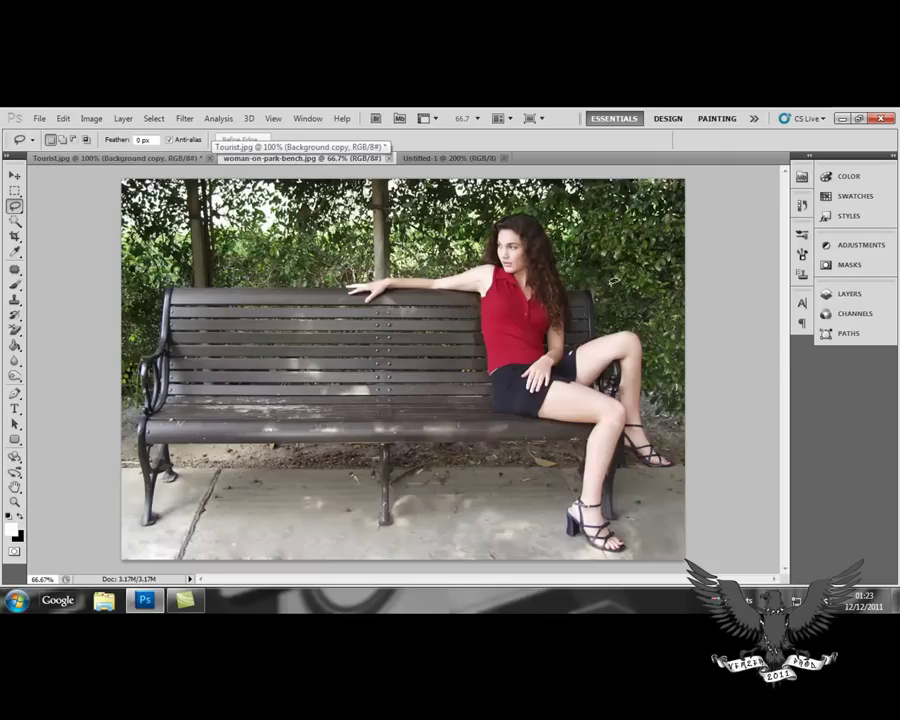
pyautogui.click(849, 294)
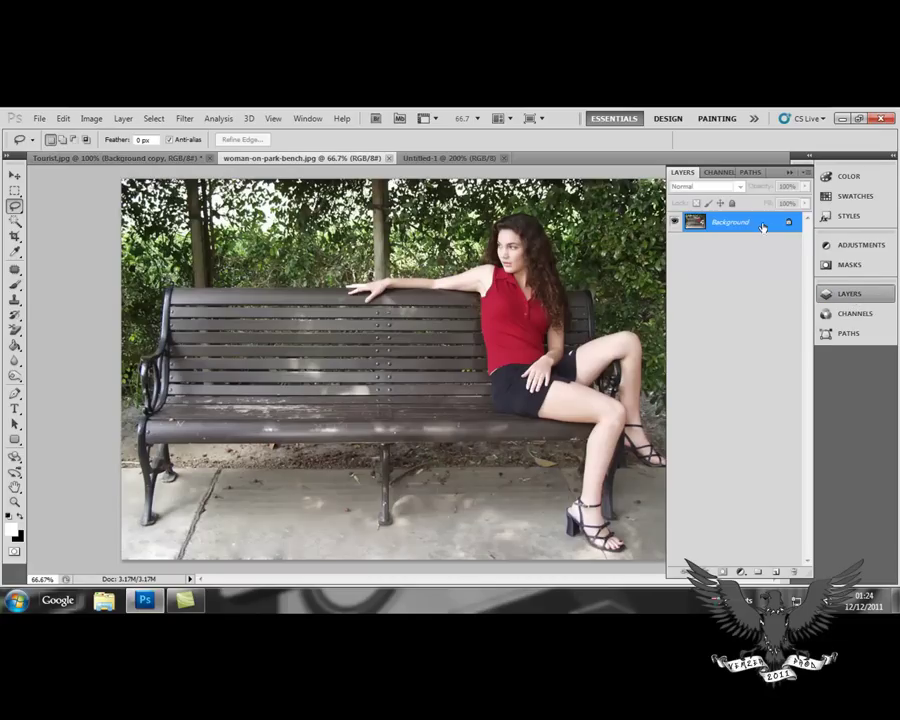
pyautogui.rightClick(757, 225)
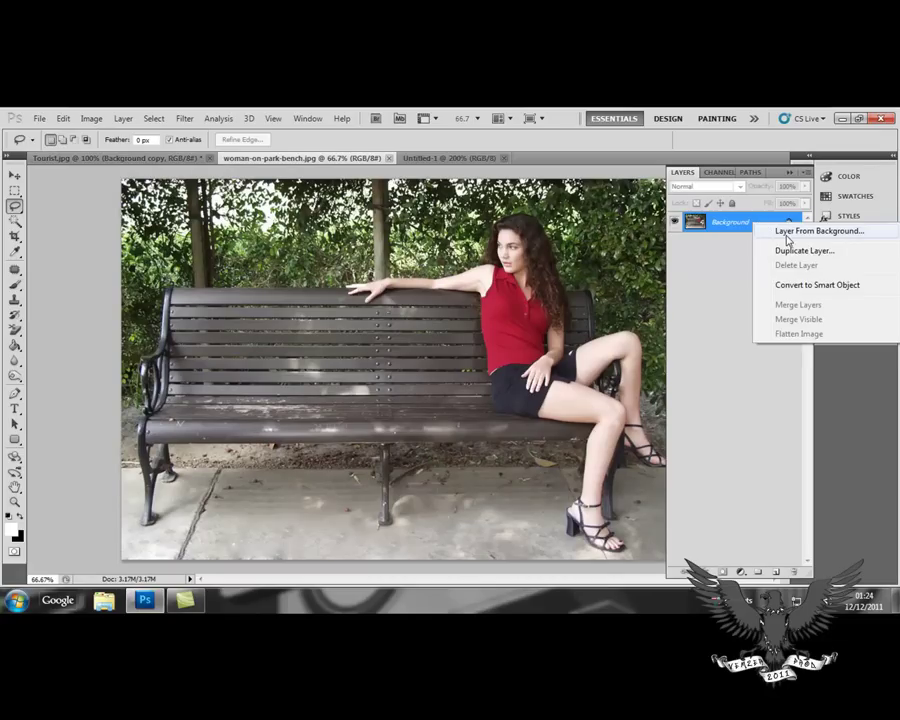
pyautogui.click(794, 251)
pyautogui.click(533, 255)
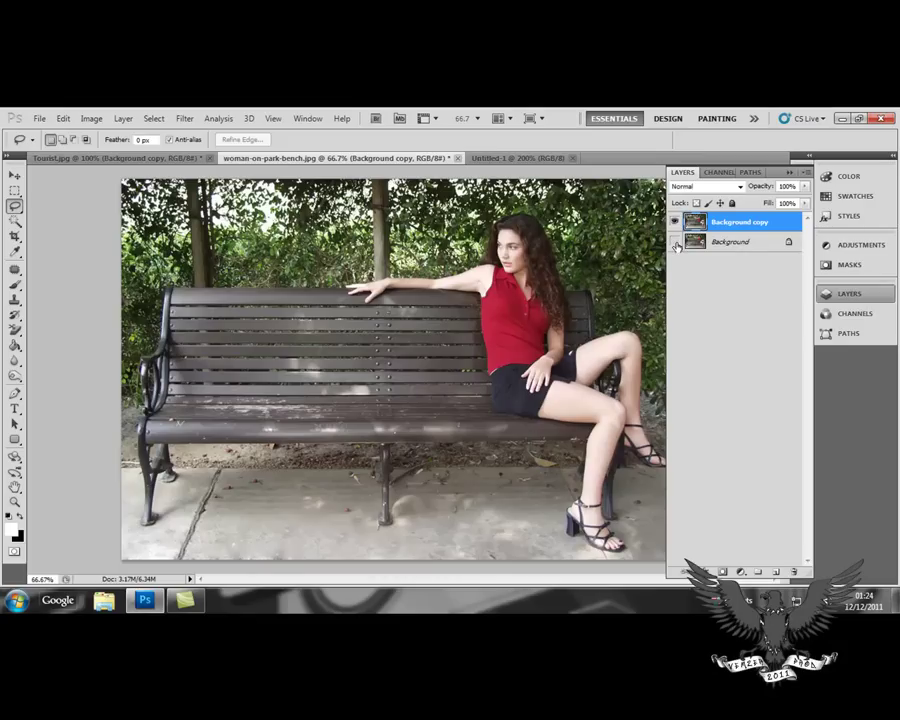
pyautogui.click(675, 243)
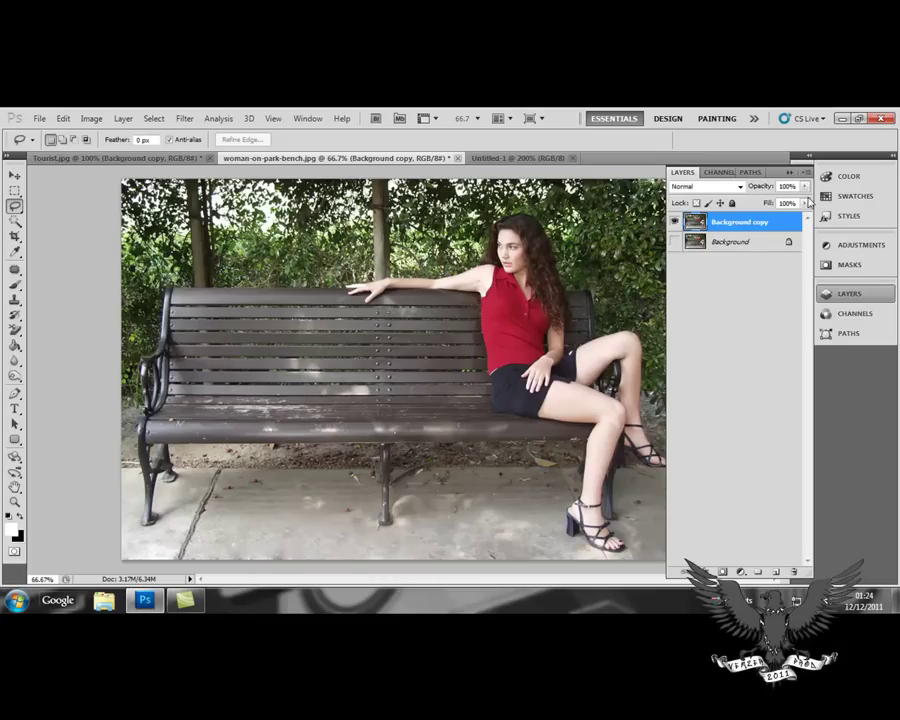
# Add a new layer named 'man' and paste the cut-out man into it.
pyautogui.click(777, 573)
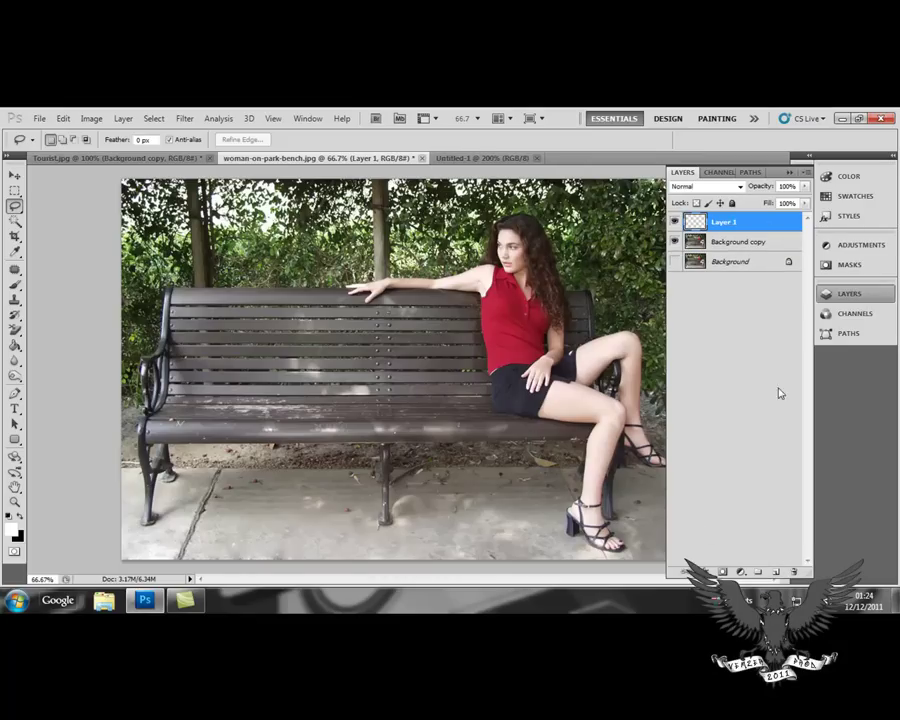
pyautogui.doubleClick(726, 222)
pyautogui.write('man')
pyautogui.press('Return')
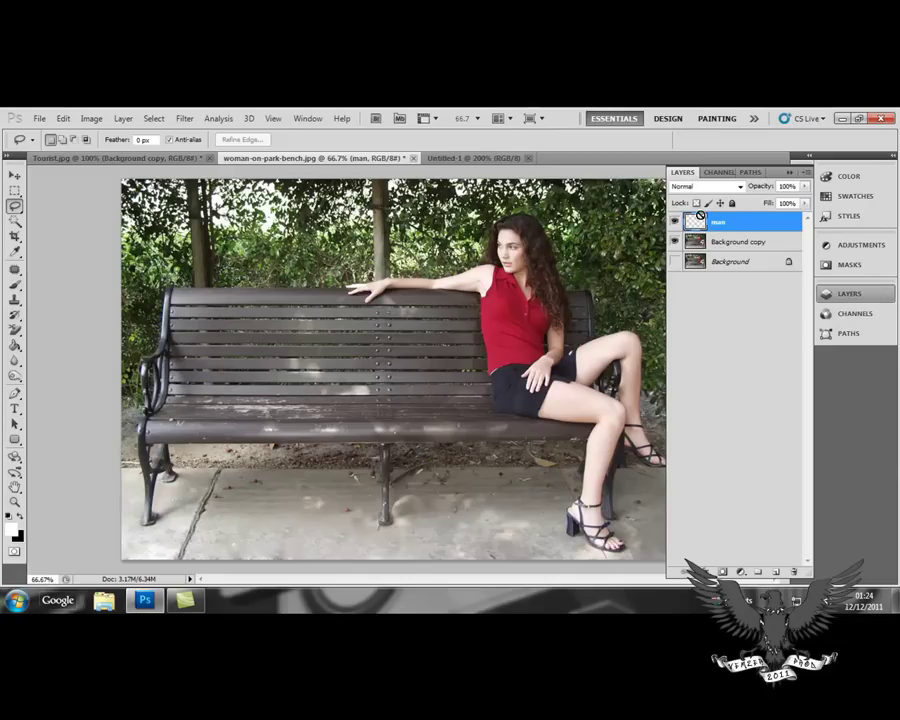
pyautogui.hotkey('ctrl', 'v')
# Scale the pasted man to 144.26%, seat him beside the woman, and zoom to 100%.
pyautogui.click(15, 175)
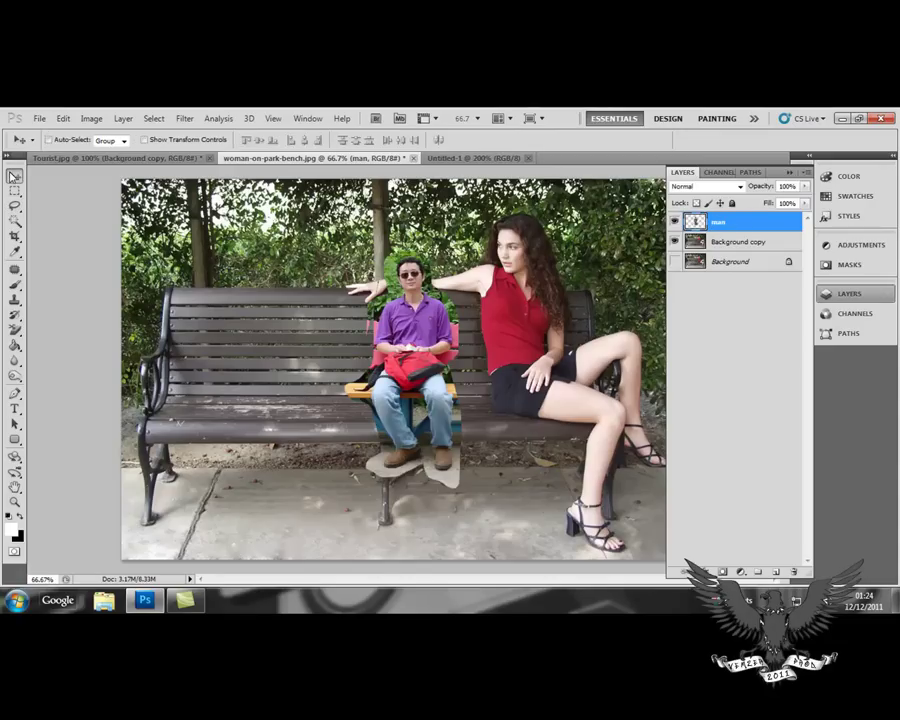
pyautogui.moveTo(421, 357)
pyautogui.mouseDown()
pyautogui.moveTo(421, 341)
pyautogui.moveTo(424, 369)
pyautogui.mouseUp()
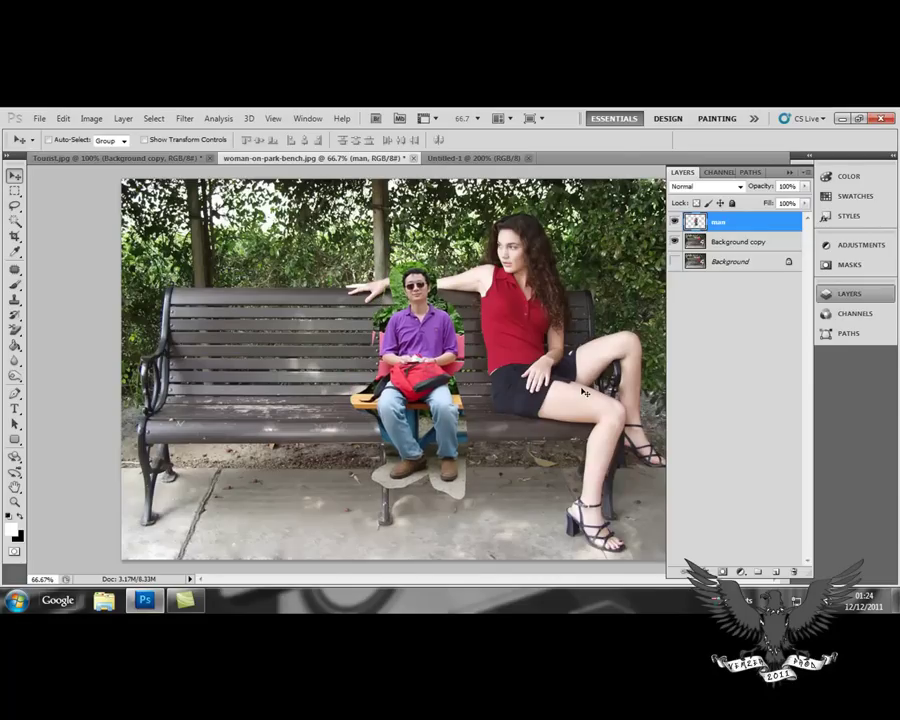
pyautogui.hotkey('ctrl', 't')
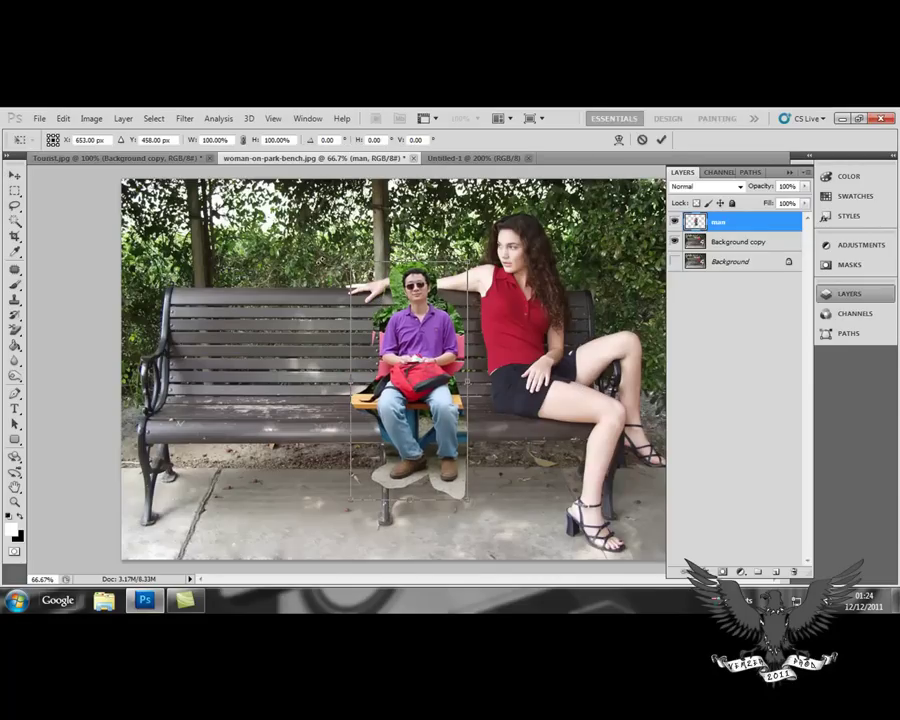
pyautogui.moveTo(350, 262); pyautogui.dragTo(329, 220)
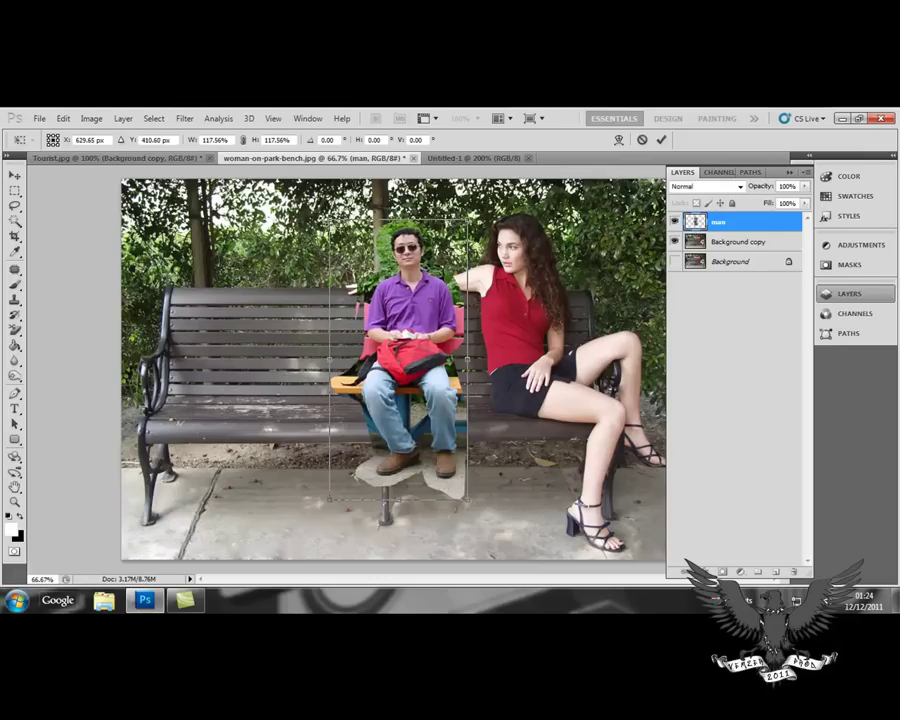
pyautogui.moveTo(467, 498); pyautogui.dragTo(496, 557)
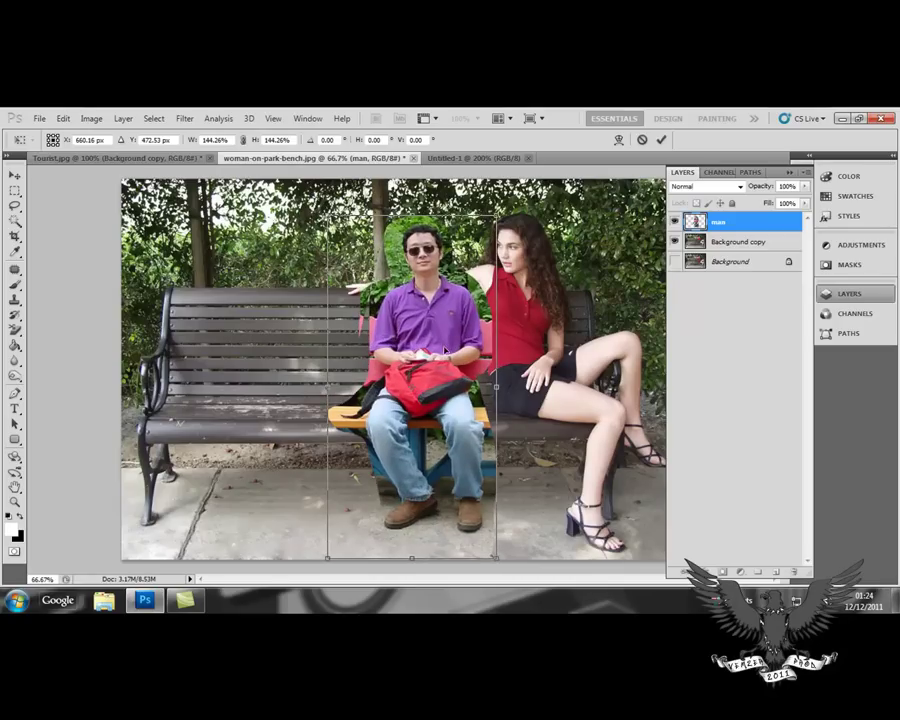
pyautogui.moveTo(445, 350); pyautogui.dragTo(429, 343)
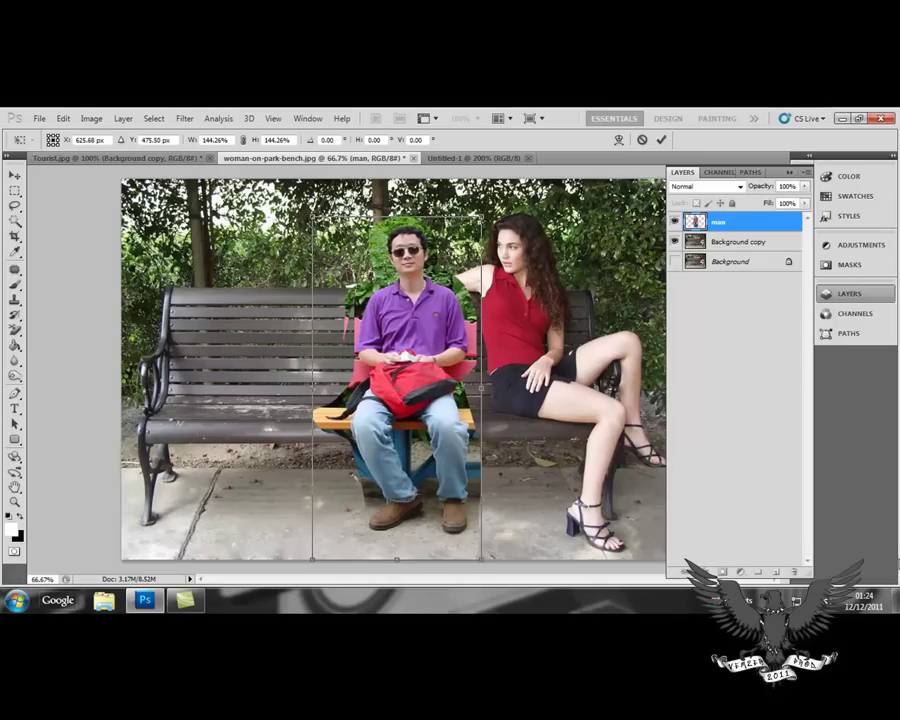
pyautogui.press('Return')
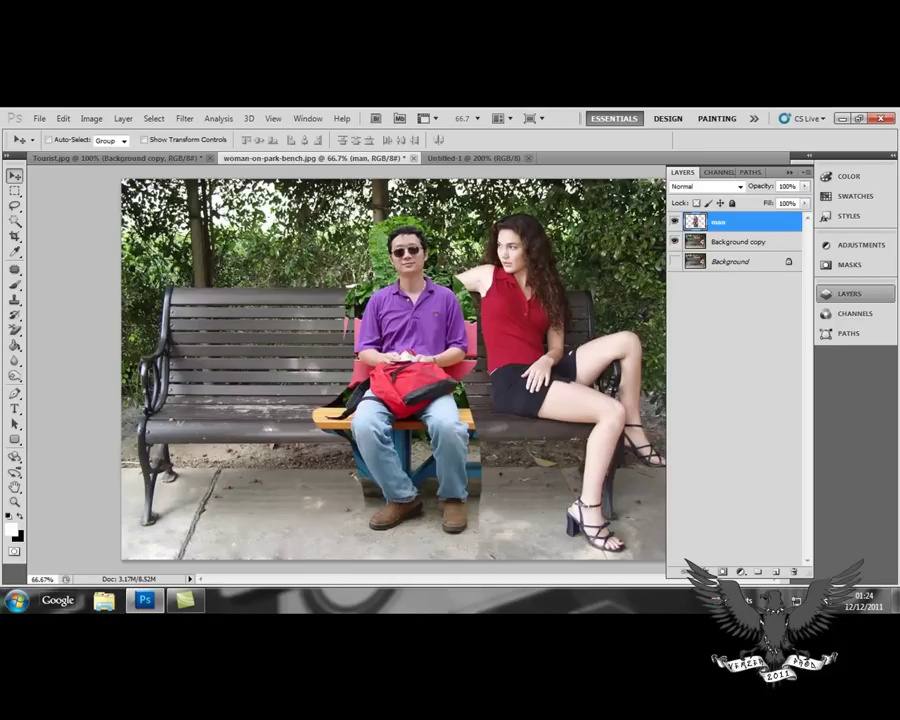
pyautogui.hotkey('ctrl', '+')
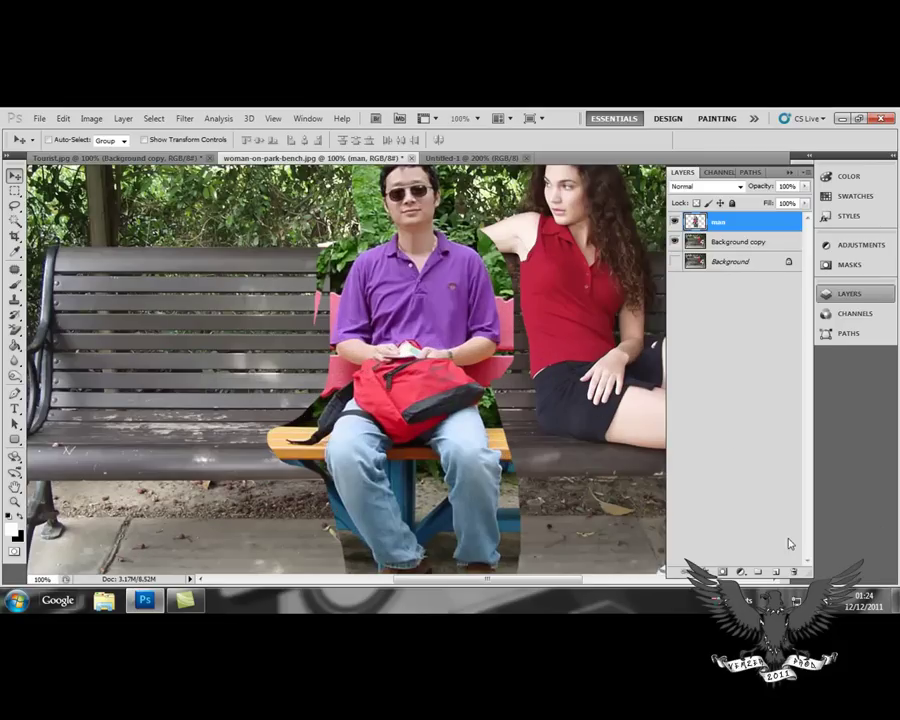
# Add a layer mask to the man layer and ready the Brush with default black/white colours.
pyautogui.scroll(2, 523, 309)
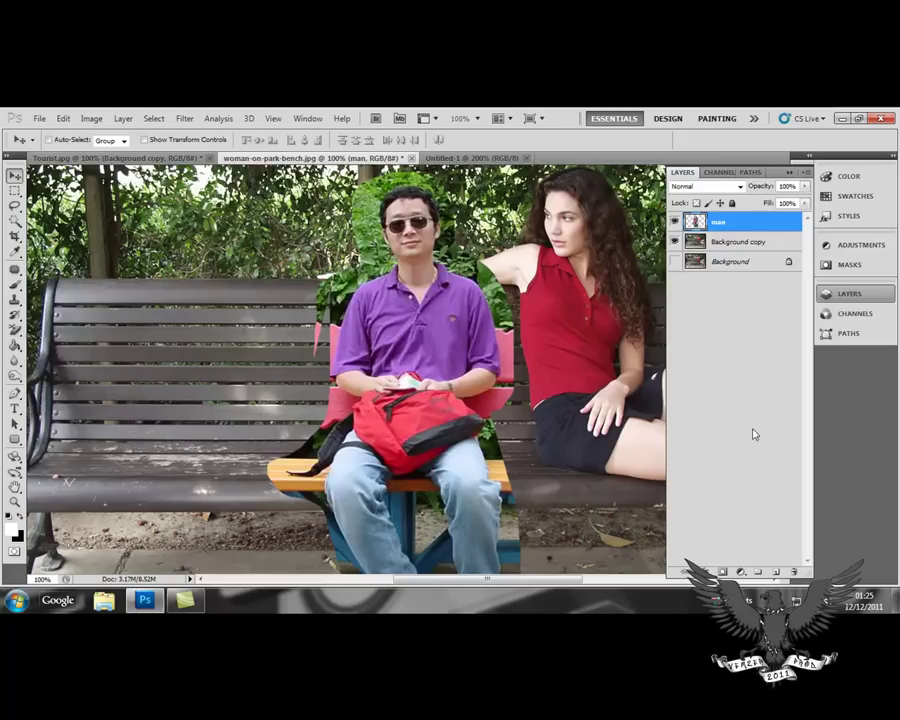
pyautogui.click(721, 572)
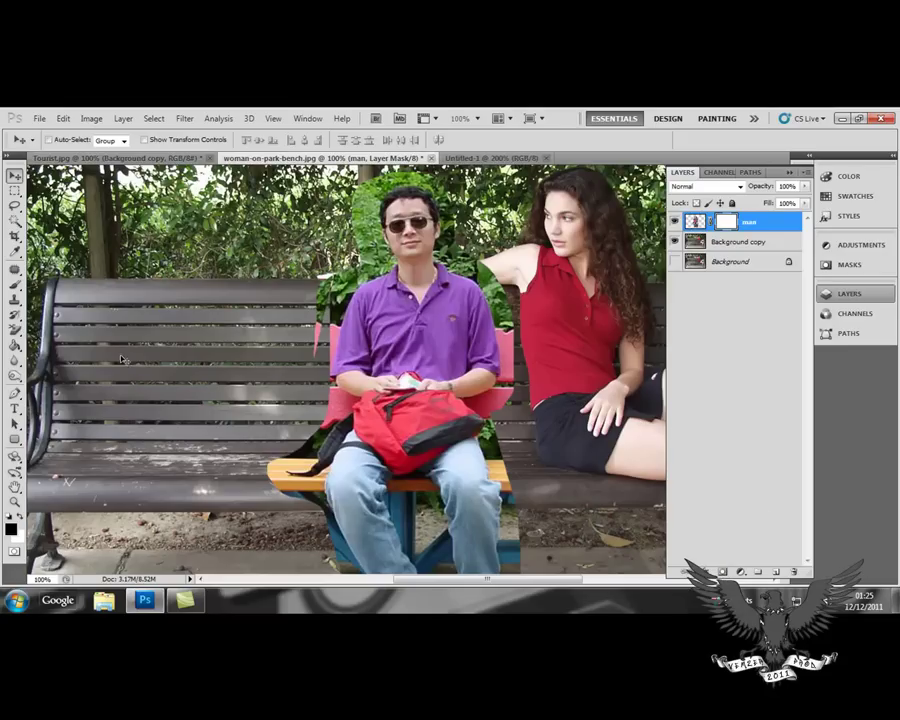
pyautogui.click(15, 286)
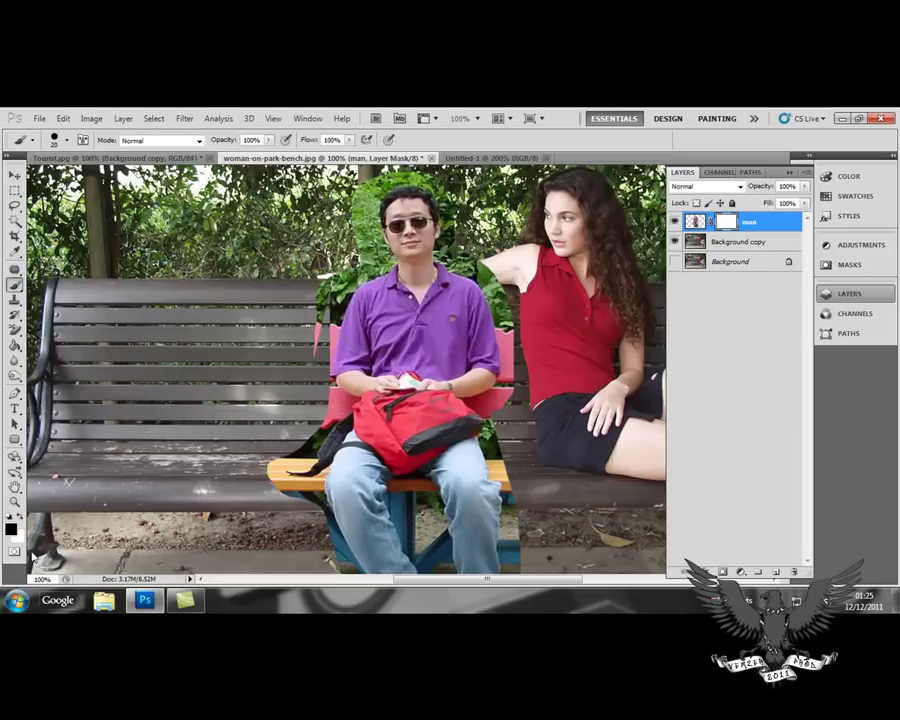
pyautogui.click(10, 518)
# Paint black on the mask to hide the pink sliver by his shoulder and the foliage around him.
pyautogui.moveTo(320, 355)
pyautogui.mouseDown()
pyautogui.moveTo(316, 300)
pyautogui.moveTo(338, 280)
pyautogui.mouseUp()
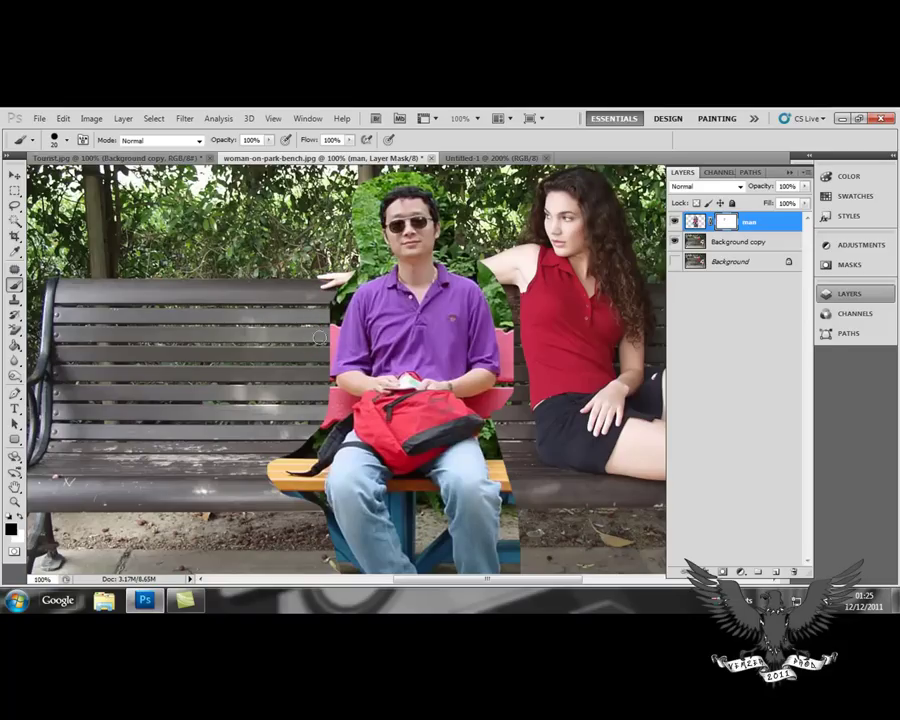
pyautogui.click(338, 339)
pyautogui.moveTo(334, 327); pyautogui.dragTo(362, 328)
pyautogui.click(22, 515)
pyautogui.press('x')
pyautogui.moveTo(368, 250); pyautogui.dragTo(364, 222)
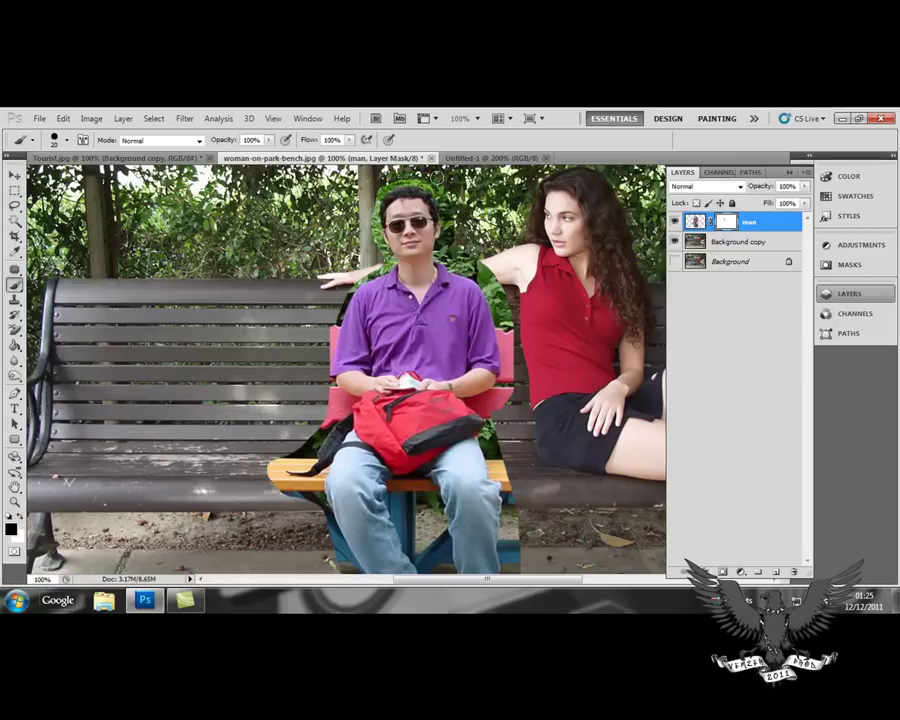
pyautogui.moveTo(460, 249)
pyautogui.mouseDown()
pyautogui.moveTo(506, 300)
pyautogui.moveTo(507, 292)
pyautogui.moveTo(489, 270)
pyautogui.moveTo(474, 273)
pyautogui.moveTo(506, 318)
pyautogui.moveTo(501, 408)
pyautogui.mouseUp()
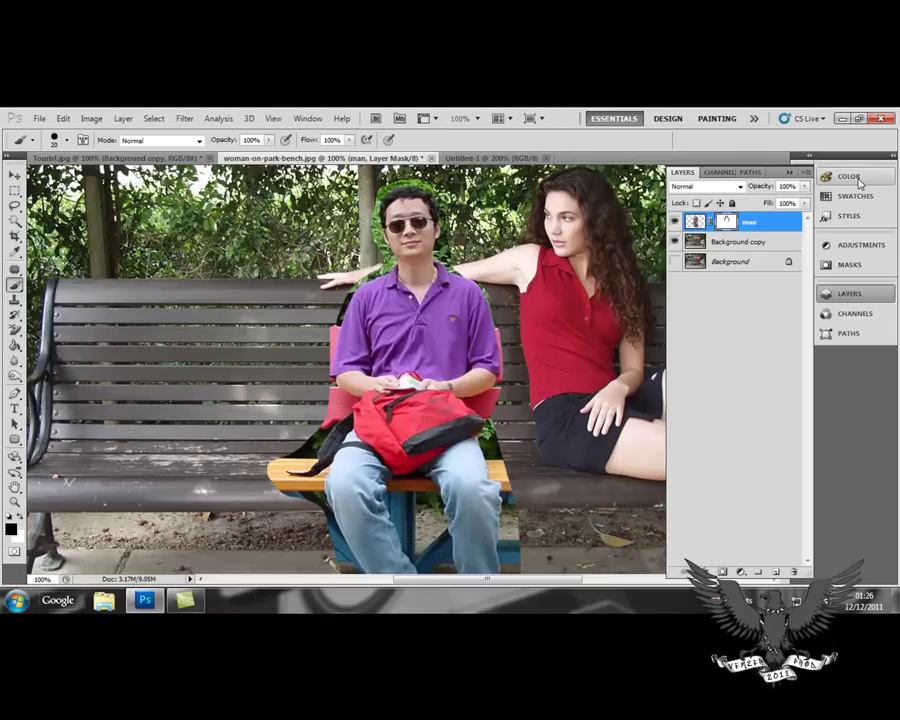
# Zoom in, resize the brush from 40 px down to 25 px and smaller, and mask the foliage fringe around his head.
pyautogui.hotkey('ctrl', '+')
pyautogui.hotkey('ctrl', '+')
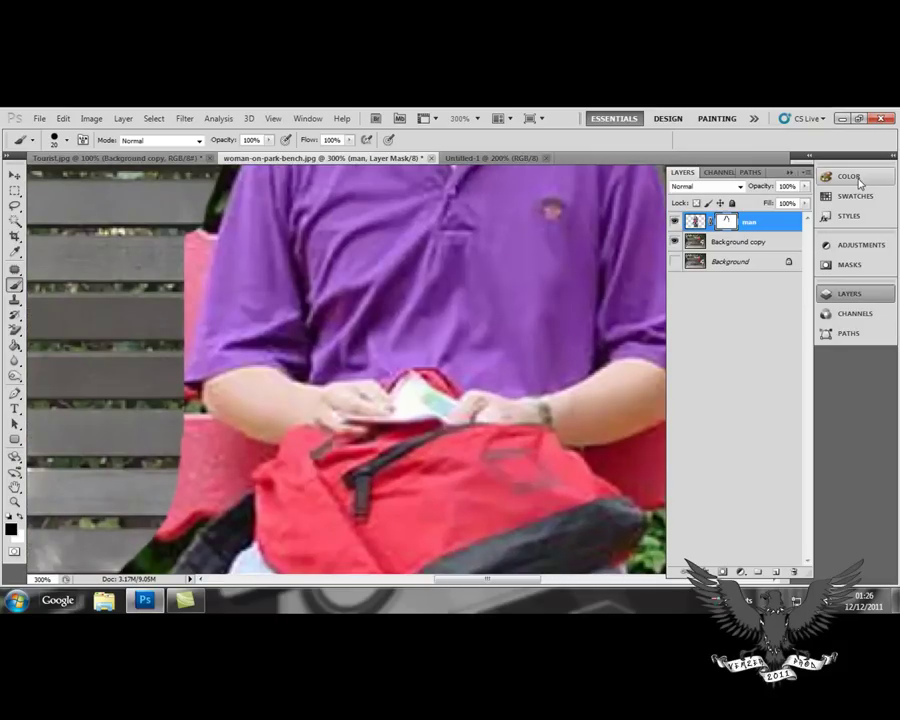
pyautogui.scroll(-1, 165, 272)
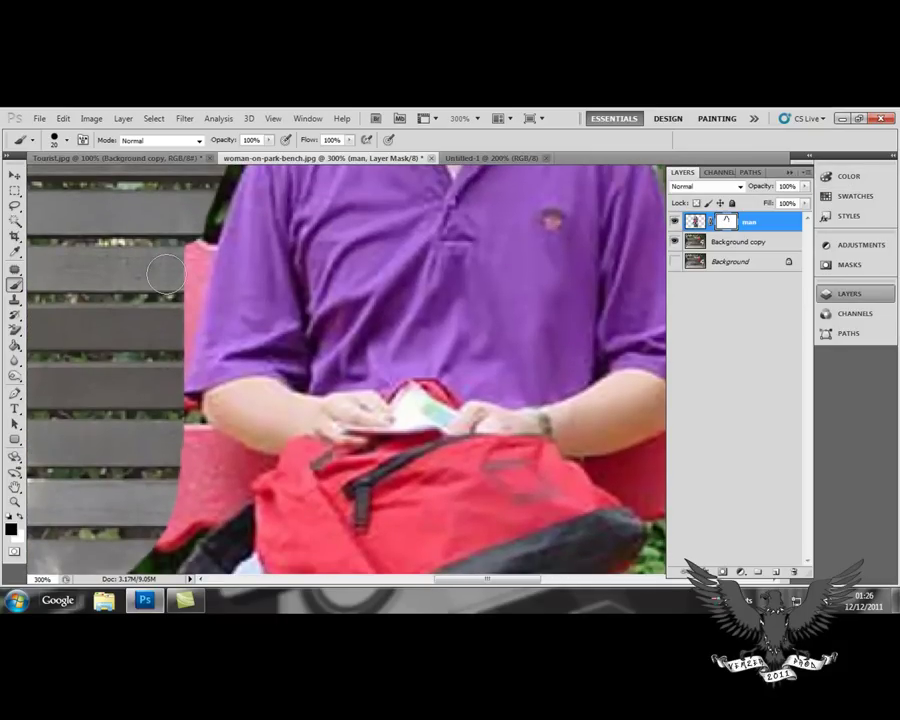
pyautogui.press('[')
pyautogui.press('[')
pyautogui.scroll(-1, 234, 441)
pyautogui.moveTo(255, 433)
pyautogui.mouseDown()
pyautogui.moveTo(205, 415)
pyautogui.moveTo(244, 443)
pyautogui.moveTo(220, 458)
pyautogui.moveTo(200, 452)
pyautogui.mouseUp()
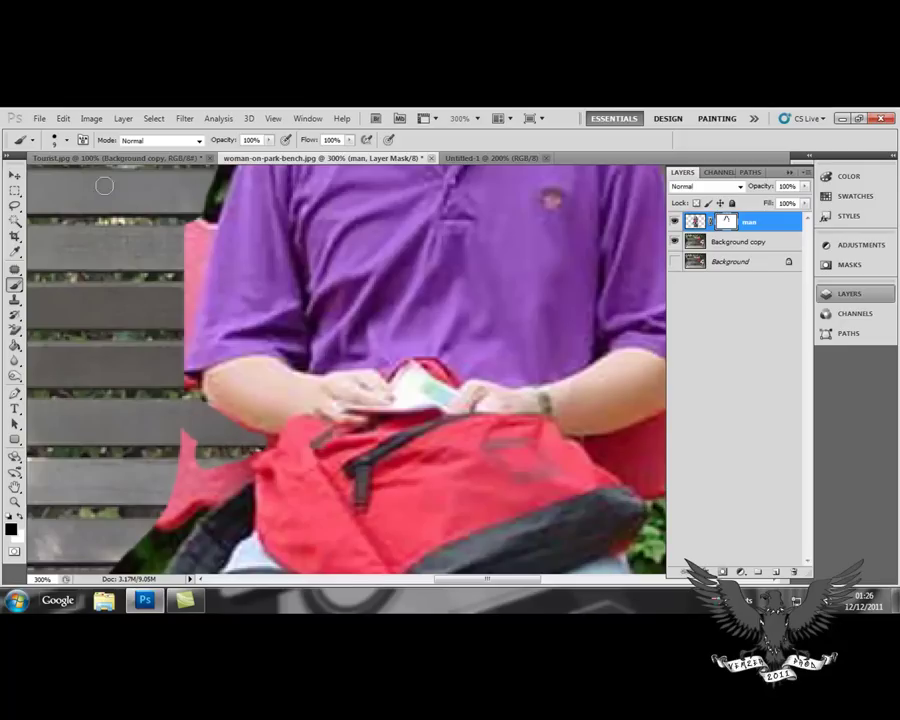
pyautogui.click(68, 141)
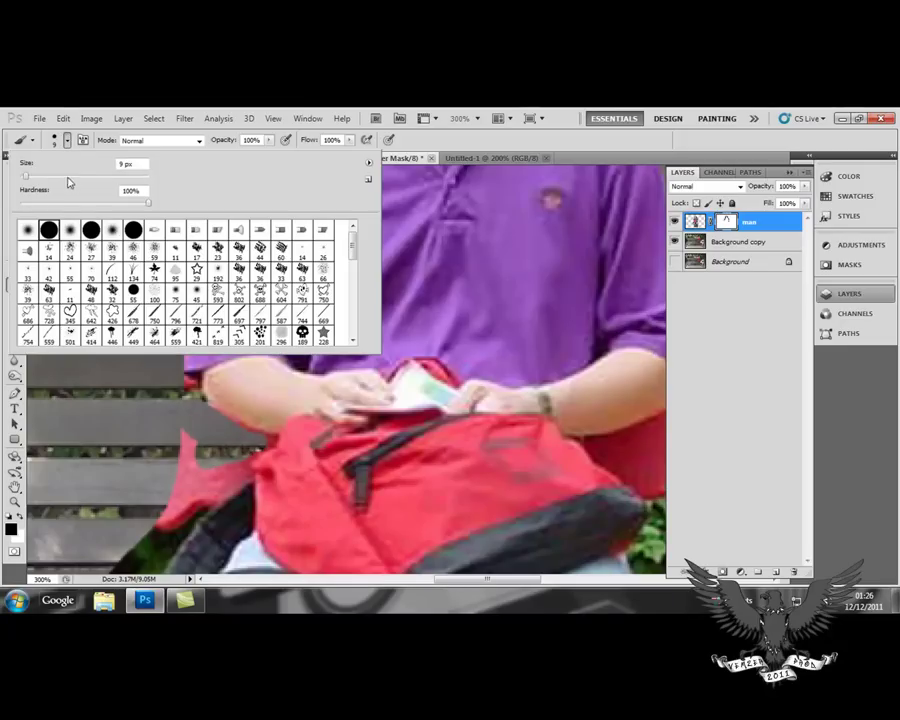
pyautogui.moveTo(26, 177); pyautogui.dragTo(46, 180)
pyautogui.press('Return')
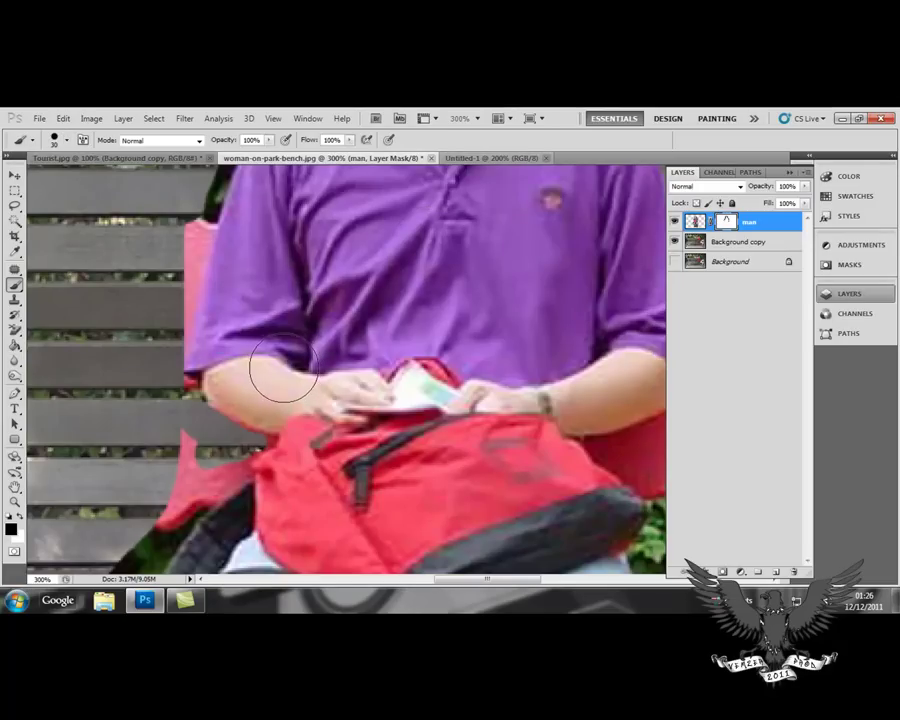
pyautogui.press('[')
pyautogui.press('[')
pyautogui.press('[')
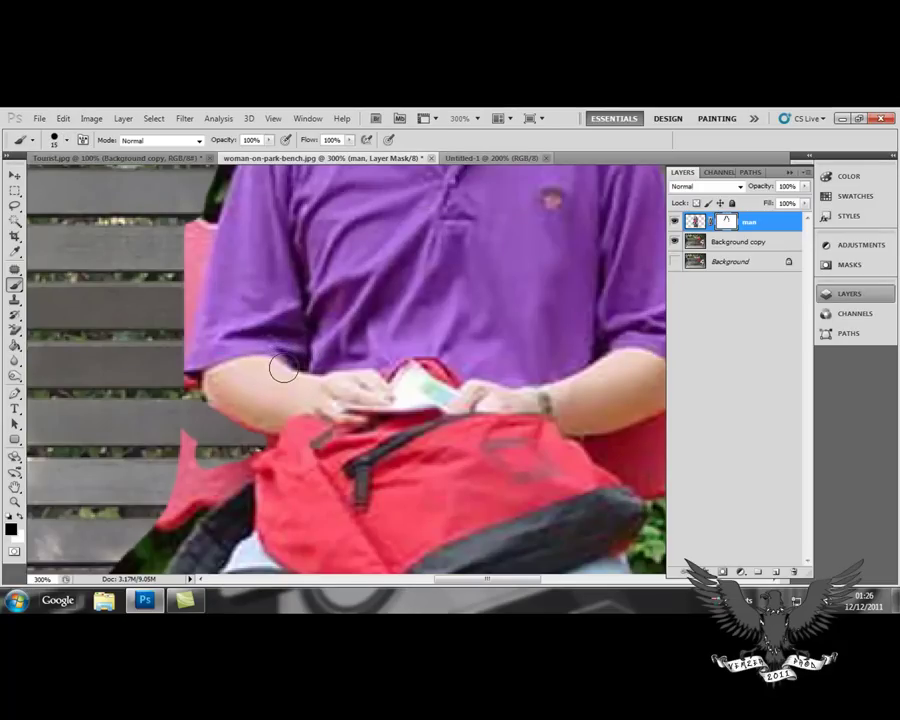
pyautogui.scroll(-2, 283, 369)
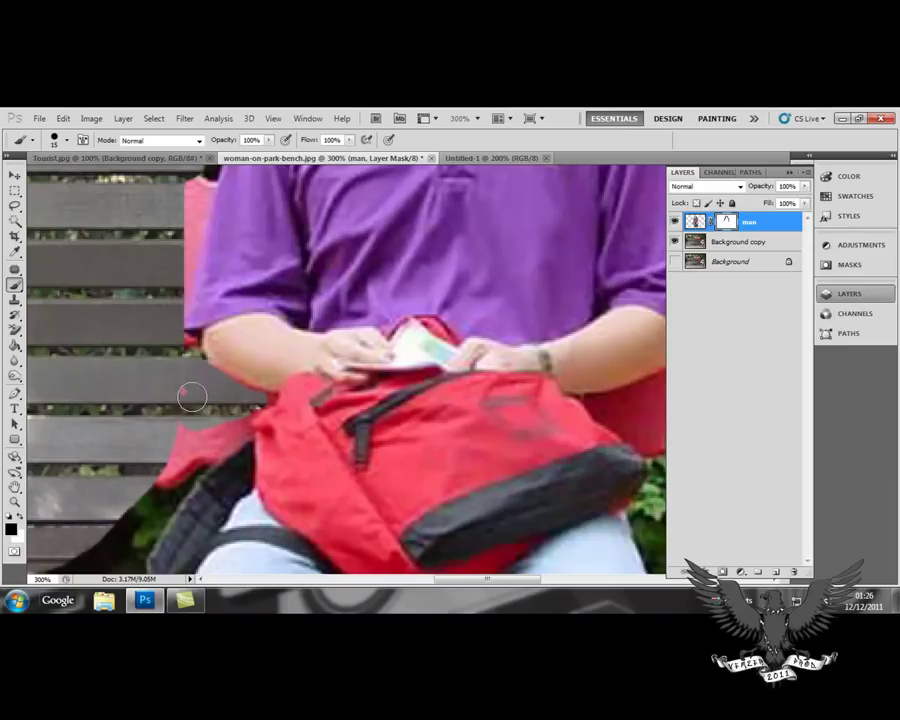
pyautogui.scroll(2, 315, 405)
pyautogui.press('[')
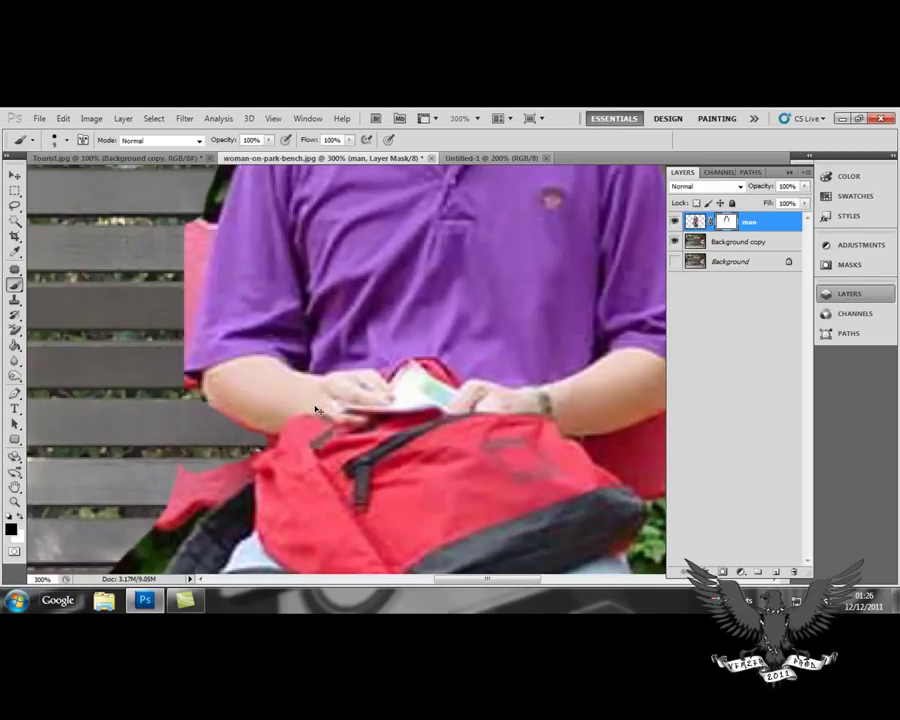
pyautogui.scroll(3, 173, 400)
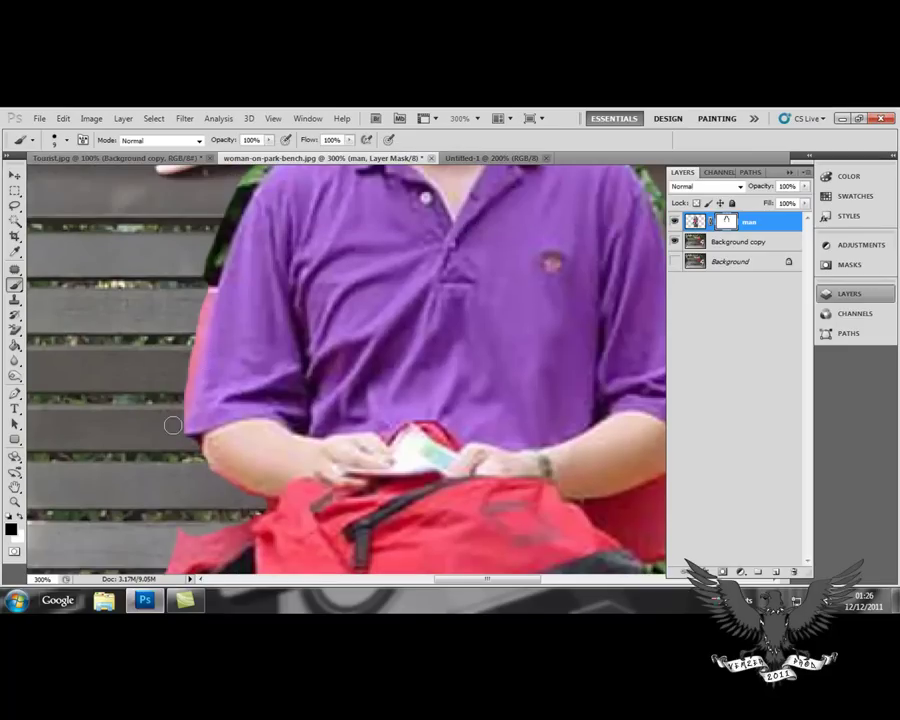
pyautogui.scroll(5, 176, 258)
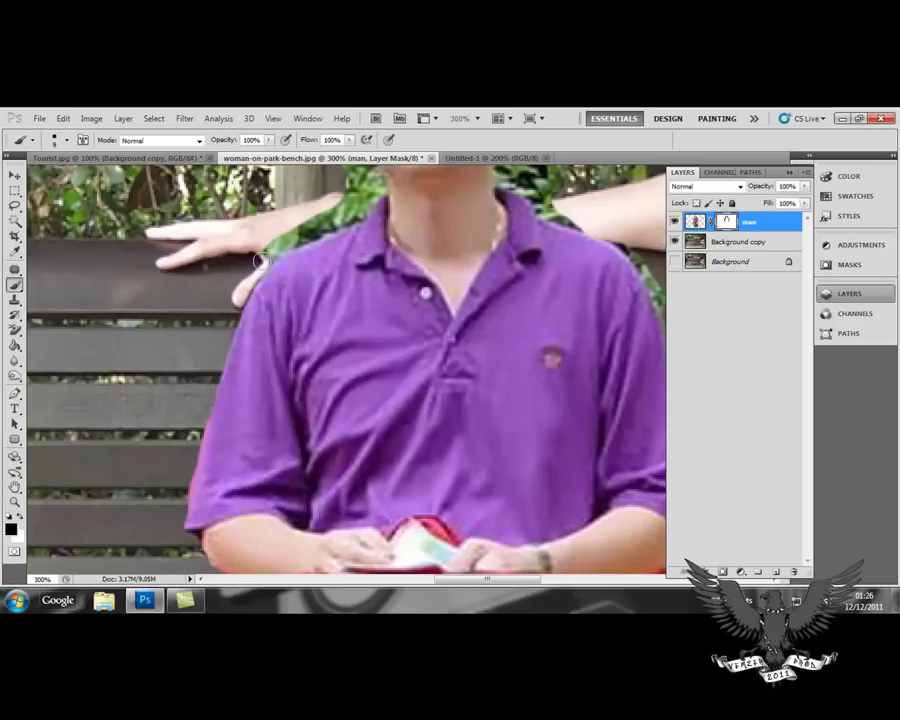
pyautogui.scroll(5, 404, 302)
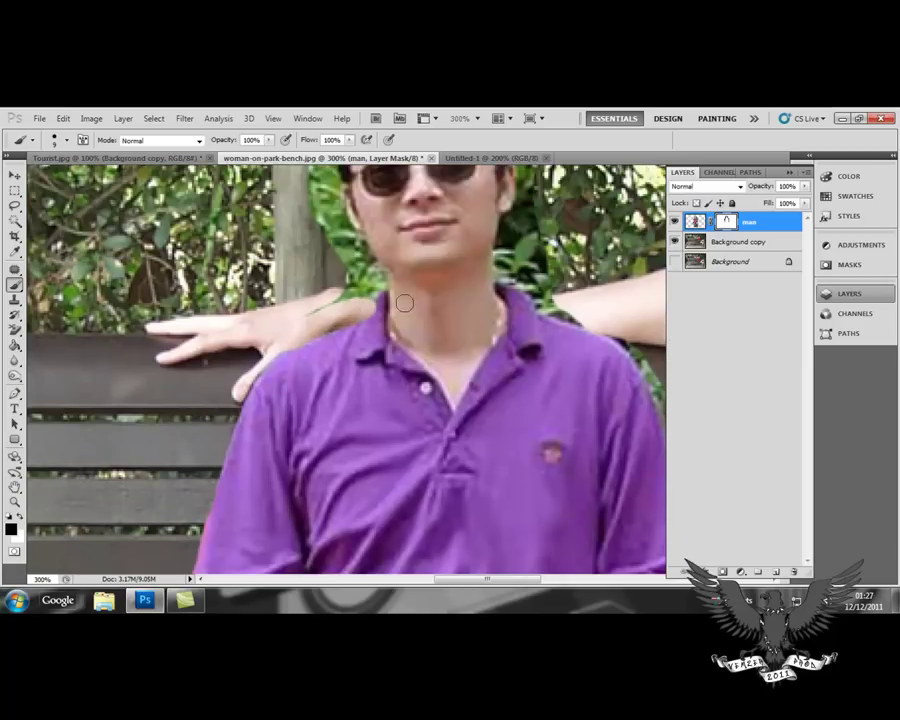
pyautogui.scroll(1, 404, 302)
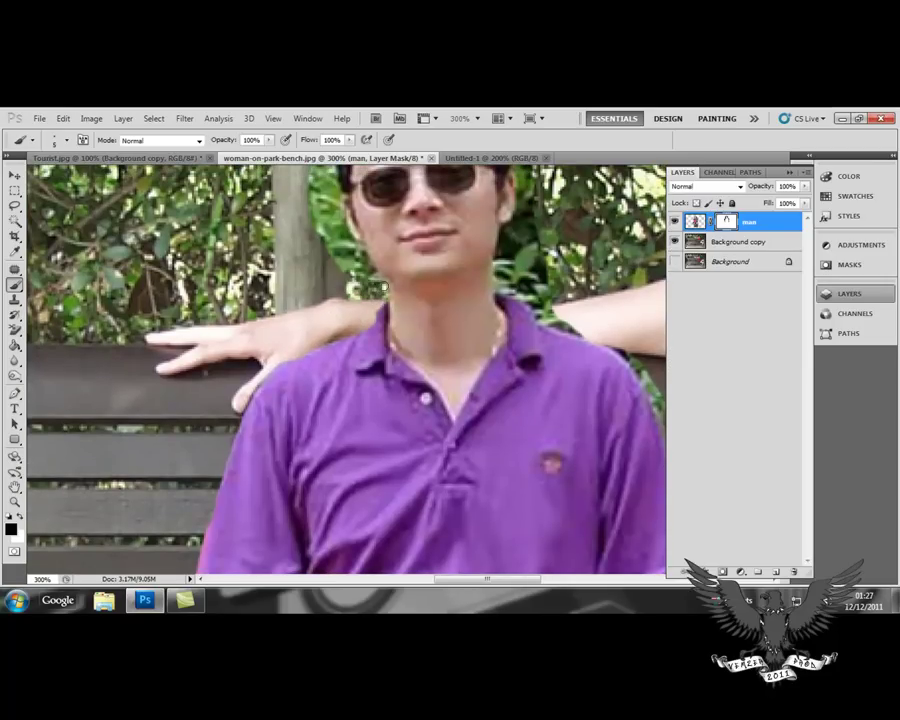
pyautogui.scroll(2, 255, 200)
pyautogui.scroll(3, 324, 248)
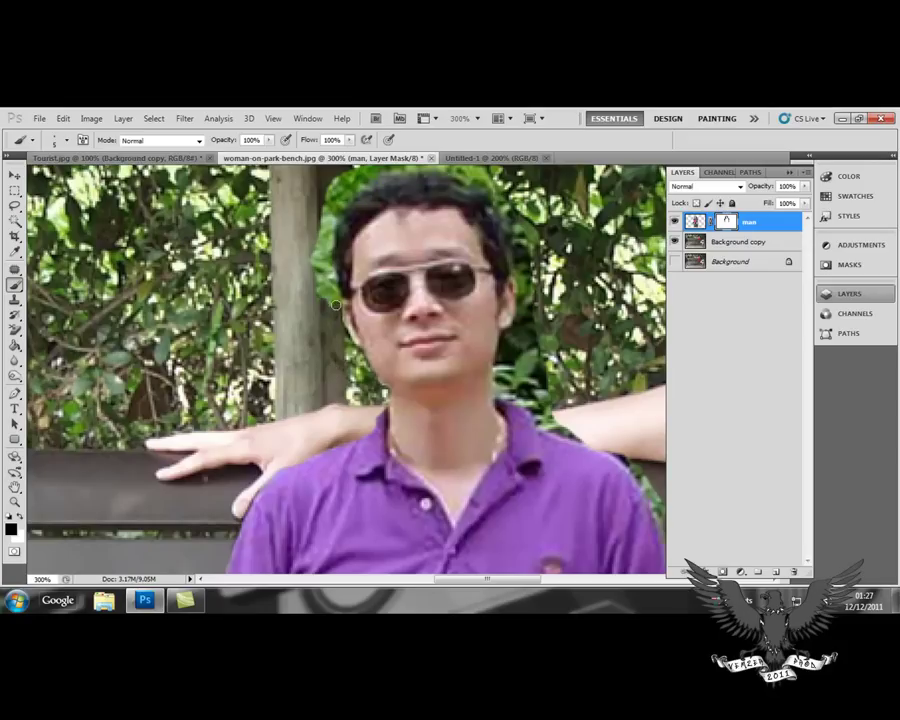
pyautogui.scroll(2, 285, 208)
pyautogui.moveTo(285, 208)
pyautogui.mouseDown()
pyautogui.moveTo(318, 252)
pyautogui.moveTo(321, 309)
pyautogui.moveTo(337, 256)
pyautogui.moveTo(382, 212)
pyautogui.moveTo(450, 214)
pyautogui.mouseUp()
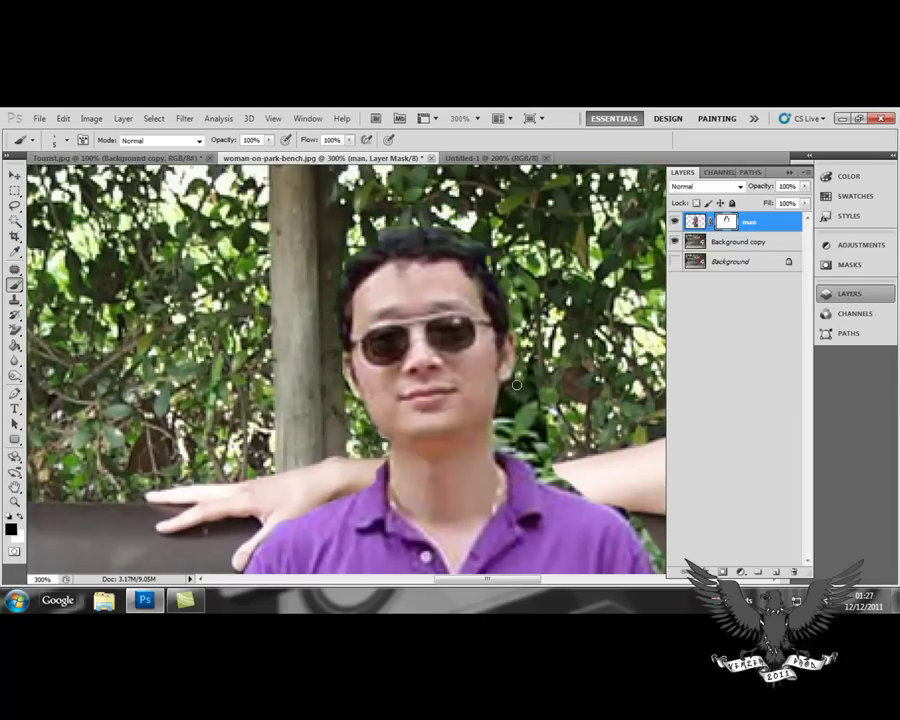
# Move the close-up to the bag and bench, and hide the pink chair strip beside his sleeve.
pyautogui.scroll(-2, 501, 388)
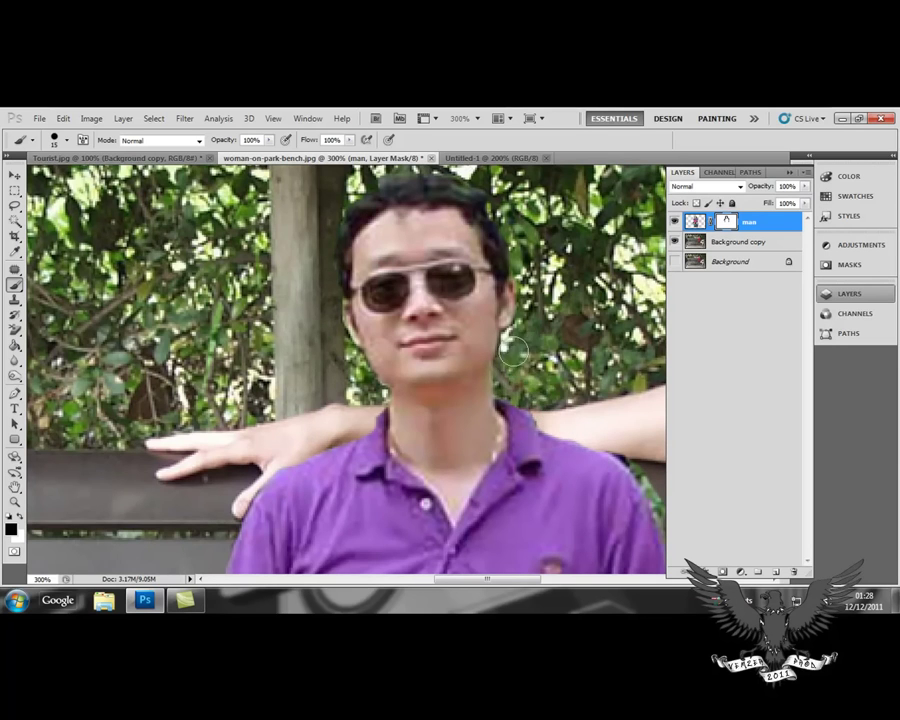
pyautogui.press('h')
pyautogui.moveTo(537, 358); pyautogui.dragTo(497, 517)
pyautogui.scroll(5, 497, 517)
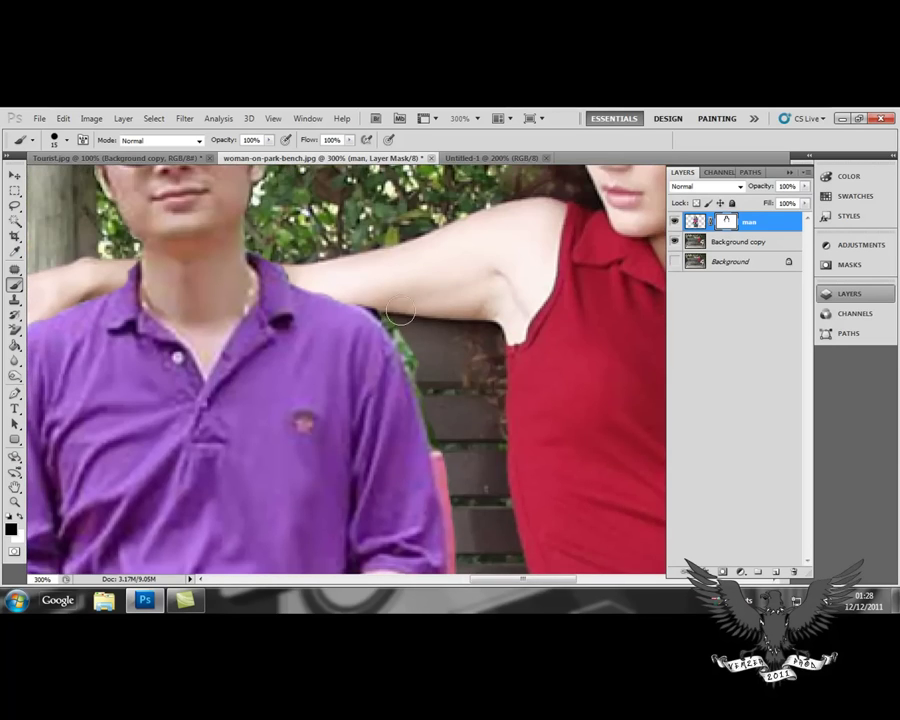
pyautogui.scroll(-3, 466, 445)
pyautogui.press('[')
pyautogui.press('[')
pyautogui.press('[')
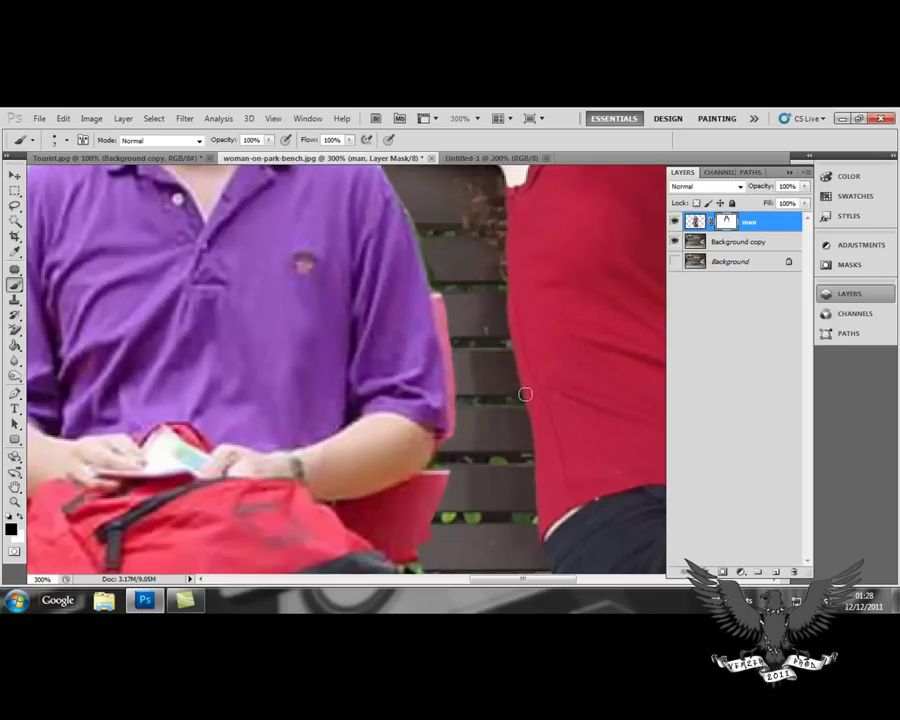
pyautogui.moveTo(443, 447)
pyautogui.mouseDown()
pyautogui.moveTo(455, 408)
pyautogui.moveTo(448, 316)
pyautogui.moveTo(451, 436)
pyautogui.moveTo(443, 301)
pyautogui.moveTo(453, 384)
pyautogui.moveTo(436, 296)
pyautogui.mouseUp()
pyautogui.scroll(-1, 438, 310)
pyautogui.press('x')
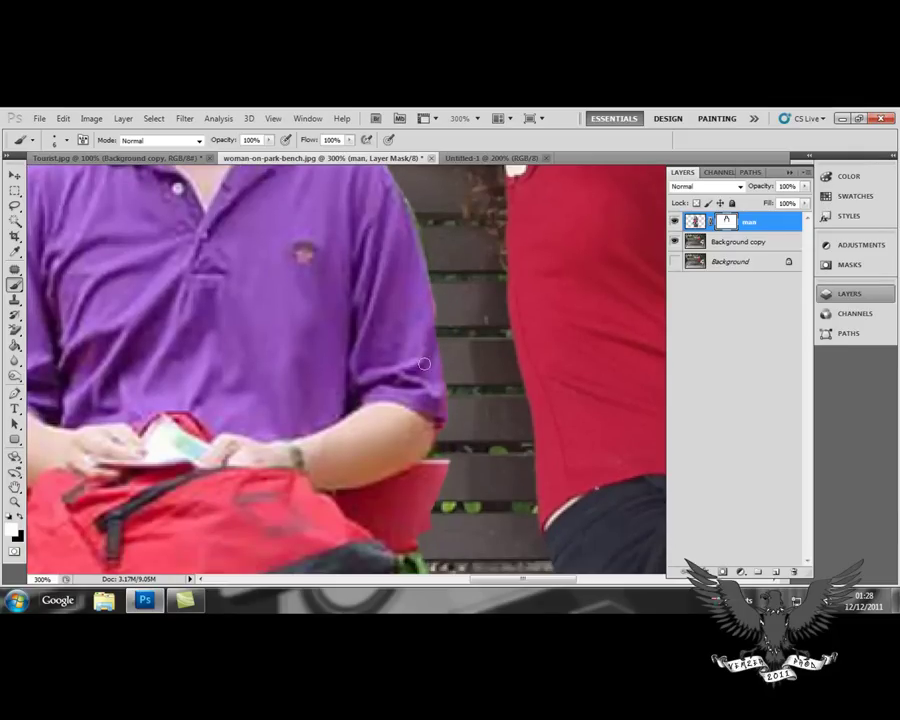
pyautogui.scroll(-1, 424, 364)
pyautogui.moveTo(430, 468)
pyautogui.mouseDown()
pyautogui.moveTo(405, 470)
pyautogui.moveTo(420, 405)
pyautogui.moveTo(382, 428)
pyautogui.mouseUp()
pyautogui.scroll(-6, 405, 463)
pyautogui.scroll(-12, 518, 320)
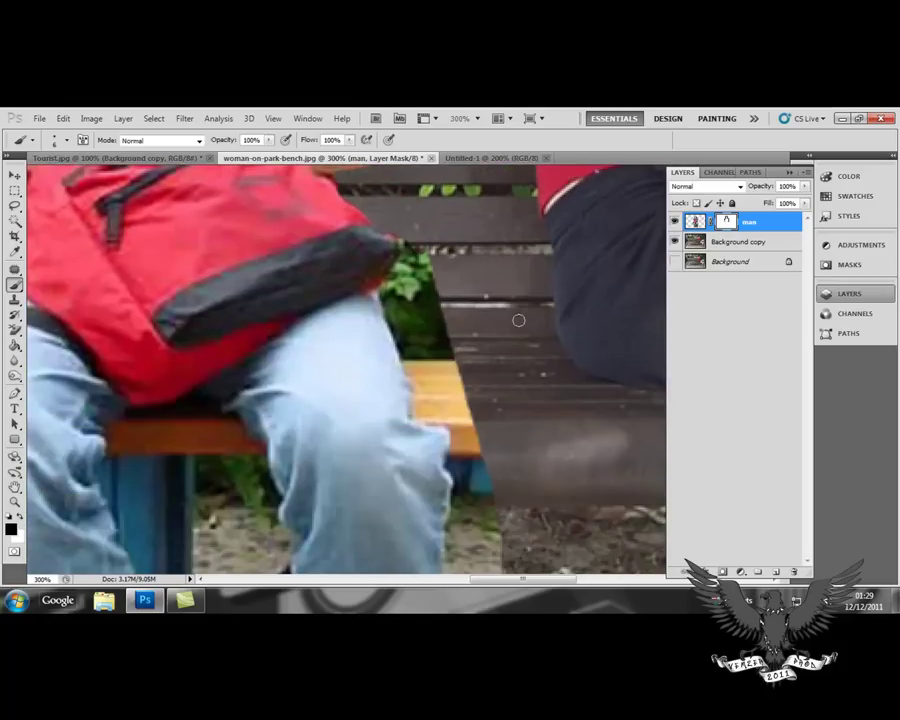
# Mask the foliage between the bag and the jeans.
pyautogui.moveTo(454, 390)
pyautogui.mouseDown()
pyautogui.moveTo(390, 288)
pyautogui.moveTo(427, 365)
pyautogui.moveTo(412, 348)
pyautogui.moveTo(468, 413)
pyautogui.mouseUp()
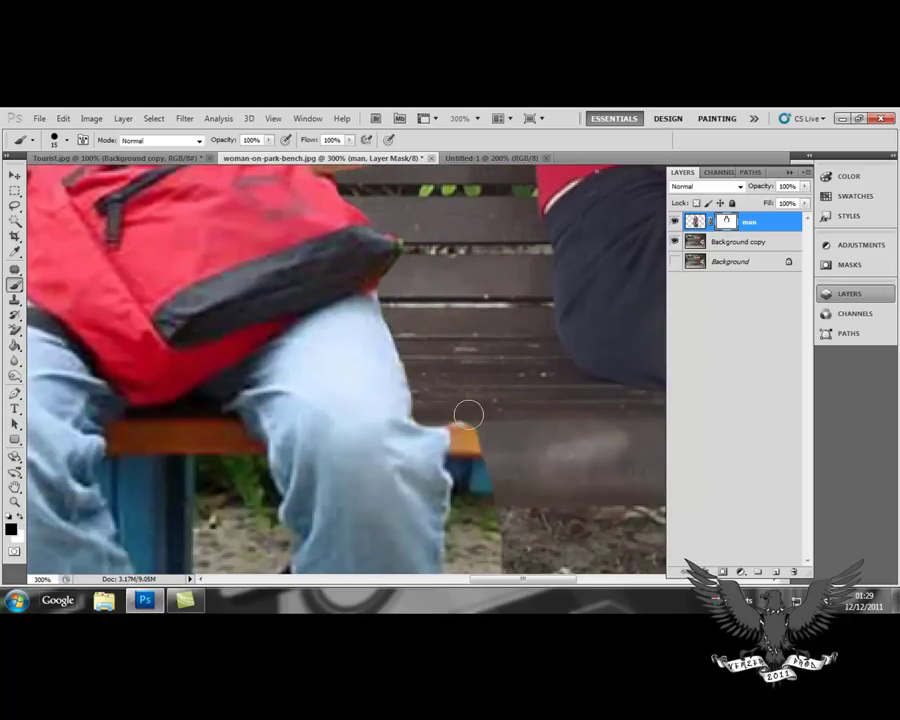
pyautogui.scroll(-9, 468, 413)
pyautogui.scroll(-4, 441, 300)
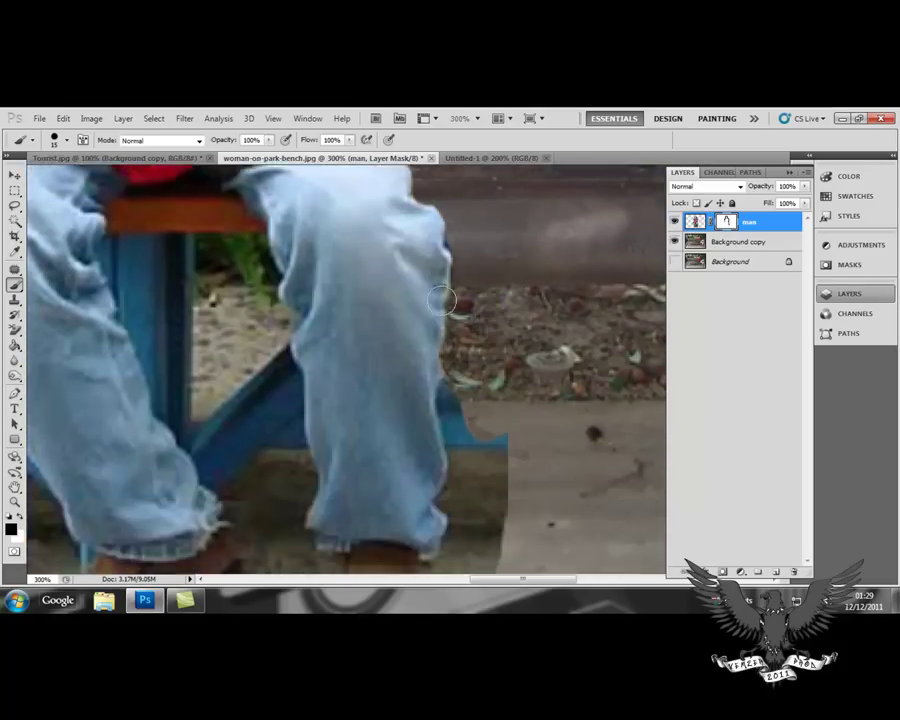
pyautogui.scroll(-7, 441, 300)
pyautogui.moveTo(488, 330)
pyautogui.mouseDown()
pyautogui.moveTo(471, 380)
pyautogui.moveTo(458, 303)
pyautogui.moveTo(452, 313)
pyautogui.moveTo(469, 378)
pyautogui.moveTo(439, 389)
pyautogui.moveTo(454, 378)
pyautogui.moveTo(432, 452)
pyautogui.mouseUp()
pyautogui.scroll(-1, 558, 420)
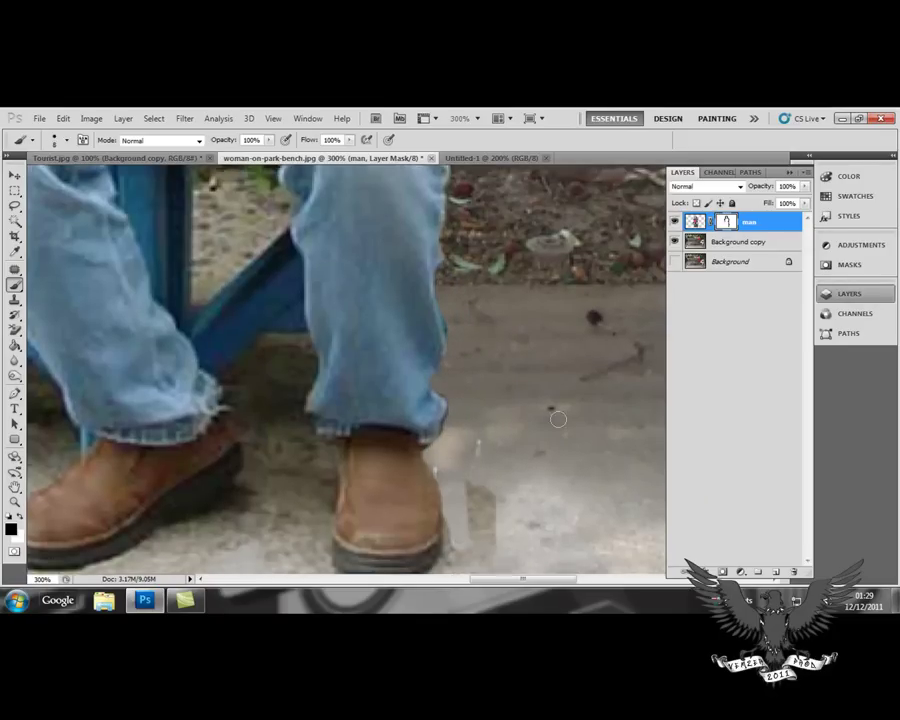
pyautogui.scroll(-7, 540, 415)
pyautogui.press(']')
pyautogui.press(']')
pyautogui.press(']')
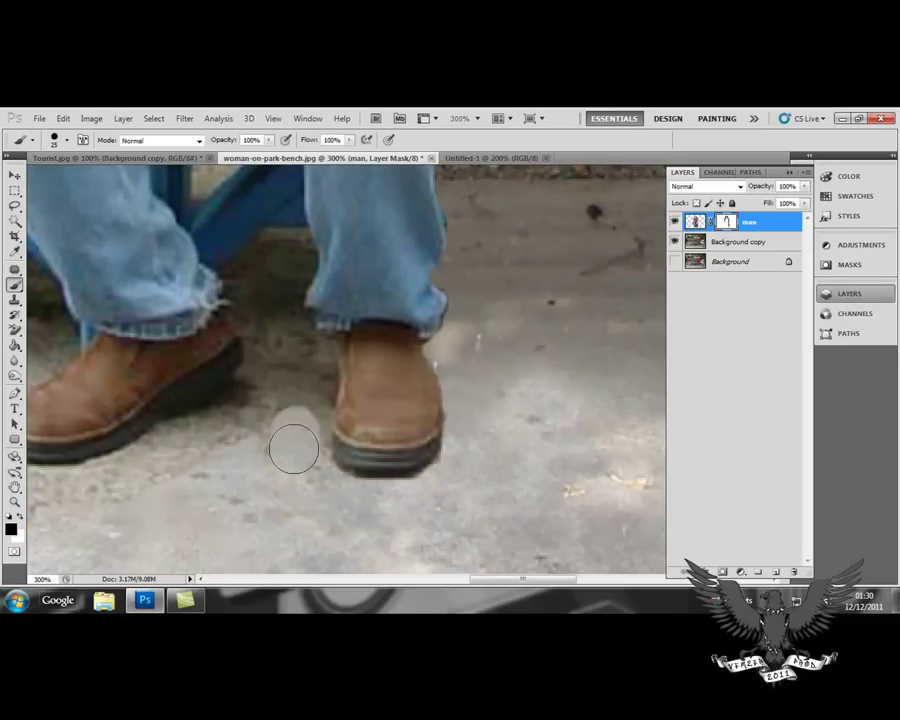
pyautogui.press('[')
pyautogui.press('[')
# Mask the dark floor shadow around the shoes and the remaining orange bench piece.
pyautogui.moveTo(297, 402)
pyautogui.mouseDown()
pyautogui.moveTo(298, 352)
pyautogui.moveTo(242, 373)
pyautogui.moveTo(251, 391)
pyautogui.moveTo(279, 389)
pyautogui.moveTo(256, 331)
pyautogui.moveTo(327, 355)
pyautogui.moveTo(300, 322)
pyautogui.moveTo(285, 292)
pyautogui.mouseUp()
pyautogui.scroll(7, 300, 340)
pyautogui.moveTo(300, 378)
pyautogui.mouseDown()
pyautogui.moveTo(282, 300)
pyautogui.moveTo(275, 417)
pyautogui.moveTo(239, 402)
pyautogui.moveTo(207, 362)
pyautogui.moveTo(195, 300)
pyautogui.mouseUp()
pyautogui.scroll(2, 193, 373)
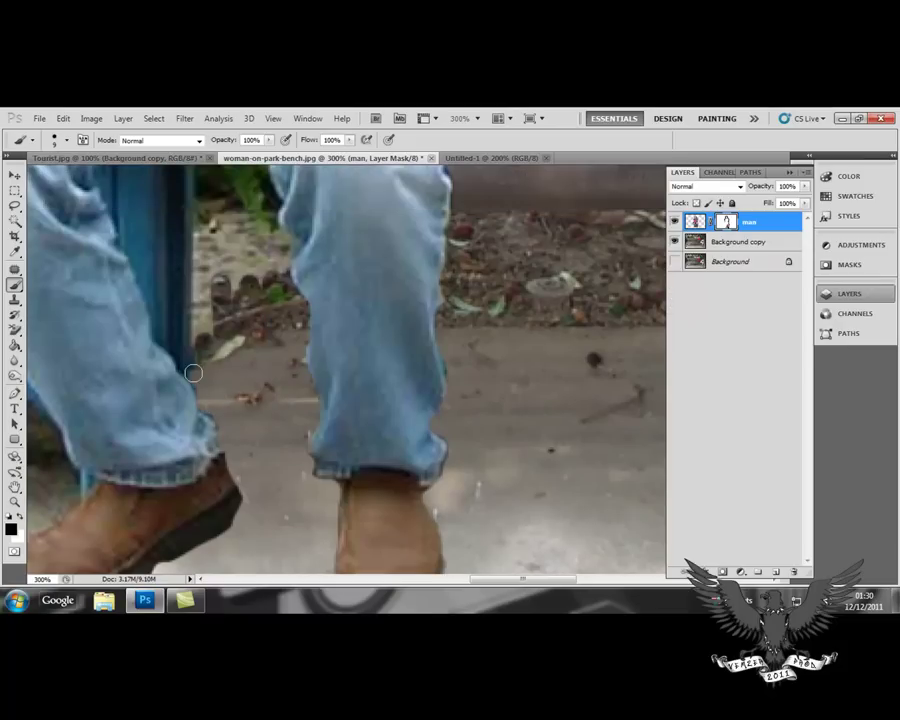
pyautogui.scroll(3, 162, 358)
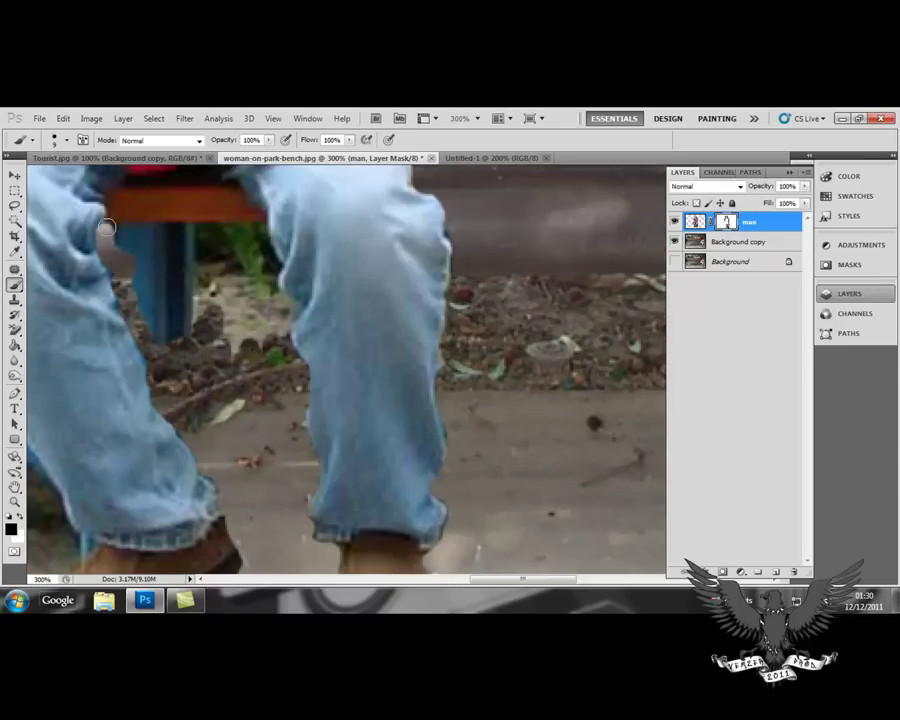
pyautogui.moveTo(106, 228)
pyautogui.mouseDown()
pyautogui.moveTo(195, 245)
pyautogui.moveTo(211, 261)
pyautogui.mouseUp()
pyautogui.scroll(3, 115, 278)
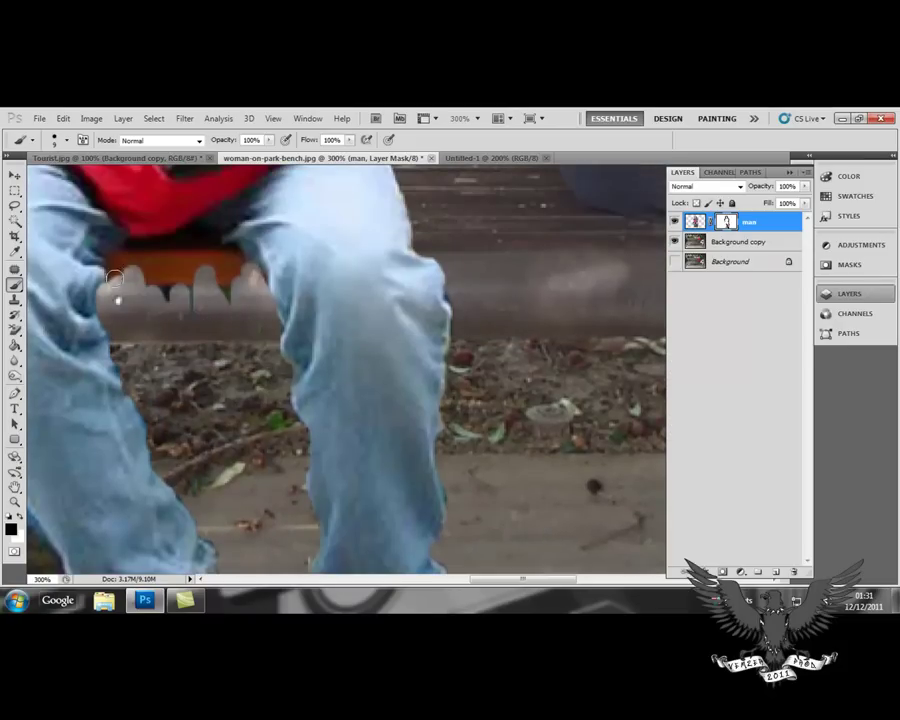
pyautogui.scroll(3, 117, 300)
pyautogui.moveTo(209, 318)
pyautogui.mouseDown()
pyautogui.moveTo(120, 360)
pyautogui.moveTo(165, 357)
pyautogui.mouseUp()
pyautogui.scroll(-3, 97, 290)
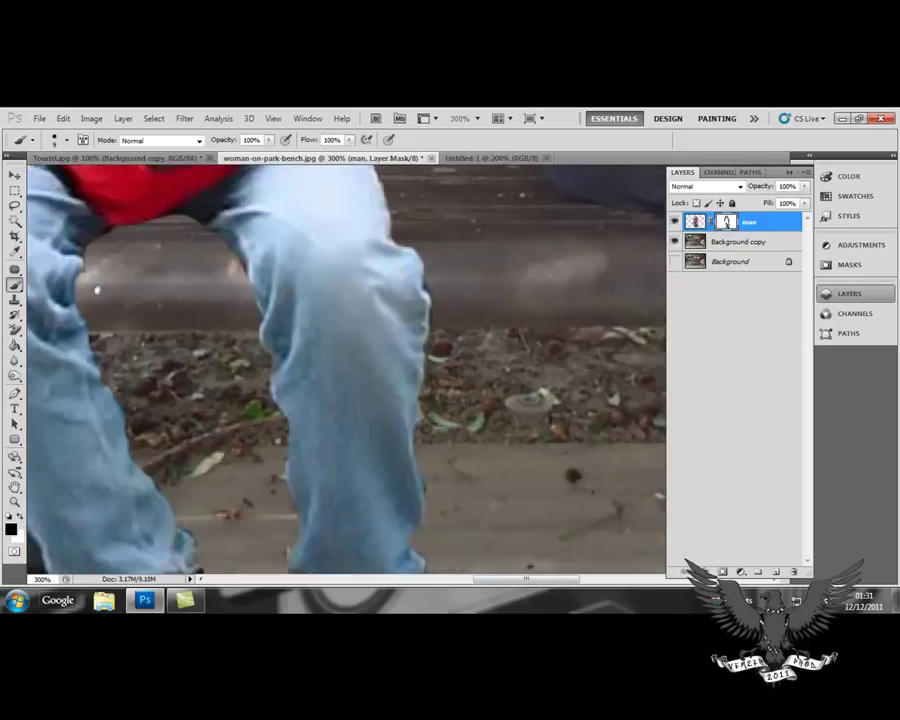
pyautogui.scroll(-10, 458, 464)
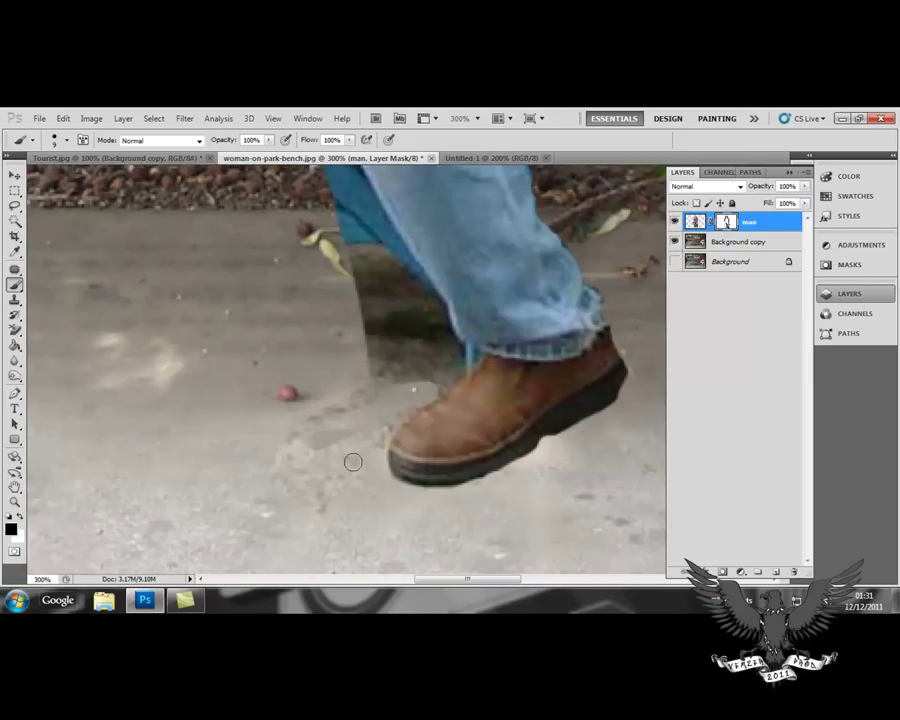
# Touch up by the jeans cuff, trim the orange bench edge and the red-green fringe left of the bag.
pyautogui.moveTo(382, 428)
pyautogui.mouseDown()
pyautogui.moveTo(456, 374)
pyautogui.moveTo(372, 380)
pyautogui.mouseUp()
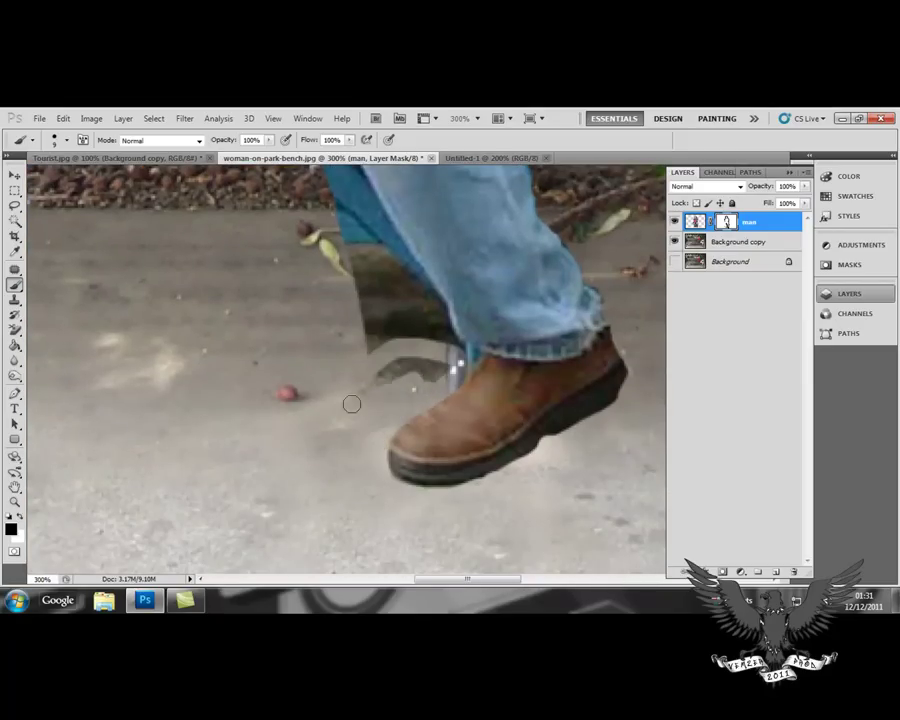
pyautogui.scroll(3, 345, 360)
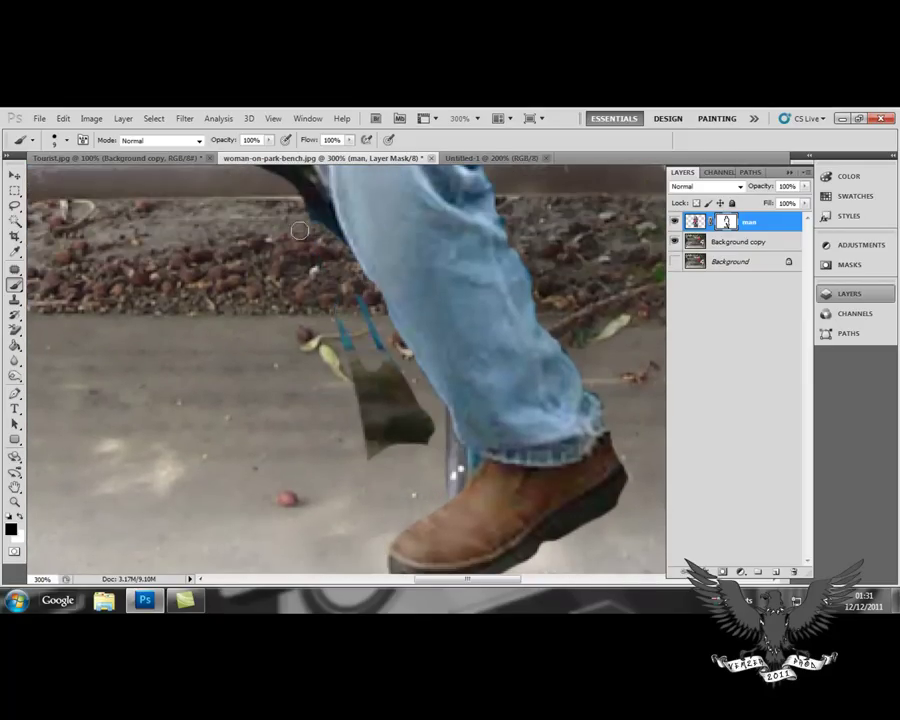
pyautogui.scroll(4, 300, 270)
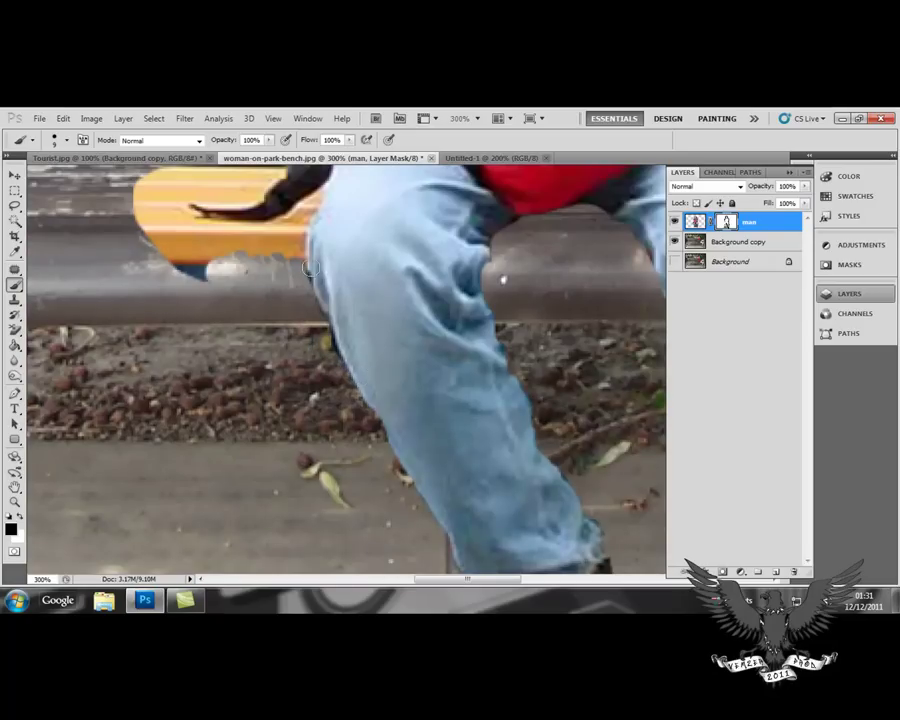
pyautogui.scroll(3, 310, 268)
pyautogui.moveTo(195, 355)
pyautogui.mouseDown()
pyautogui.moveTo(302, 362)
pyautogui.moveTo(317, 304)
pyautogui.moveTo(271, 324)
pyautogui.moveTo(168, 329)
pyautogui.moveTo(272, 362)
pyautogui.moveTo(303, 322)
pyautogui.moveTo(297, 317)
pyautogui.moveTo(290, 355)
pyautogui.mouseUp()
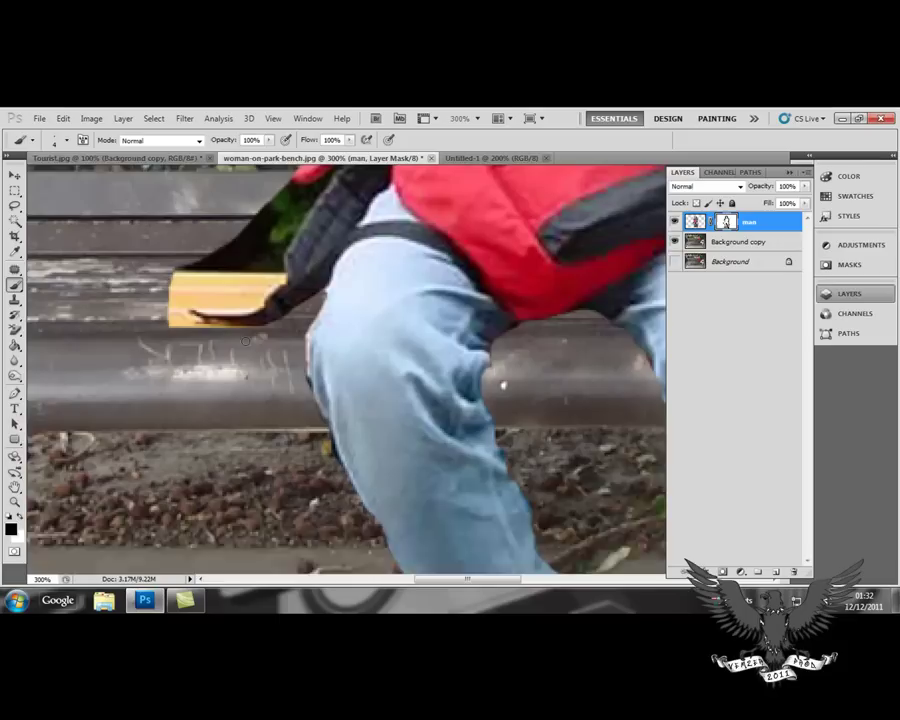
pyautogui.scroll(1, 290, 355)
pyautogui.moveTo(192, 356)
pyautogui.mouseDown()
pyautogui.moveTo(259, 347)
pyautogui.moveTo(249, 354)
pyautogui.moveTo(283, 325)
pyautogui.moveTo(280, 296)
pyautogui.moveTo(233, 274)
pyautogui.moveTo(272, 307)
pyautogui.moveTo(260, 326)
pyautogui.moveTo(205, 342)
pyautogui.moveTo(221, 287)
pyautogui.mouseUp()
pyautogui.press(']')
pyautogui.press(']')
pyautogui.press(']')
pyautogui.press(']')
pyautogui.press(']')
pyautogui.press(']')
pyautogui.scroll(4, 308, 342)
pyautogui.moveTo(375, 339)
pyautogui.mouseDown()
pyautogui.moveTo(278, 454)
pyautogui.moveTo(310, 396)
pyautogui.moveTo(373, 344)
pyautogui.moveTo(316, 344)
pyautogui.moveTo(327, 363)
pyautogui.moveTo(296, 382)
pyautogui.mouseUp()
pyautogui.scroll(1, 398, 338)
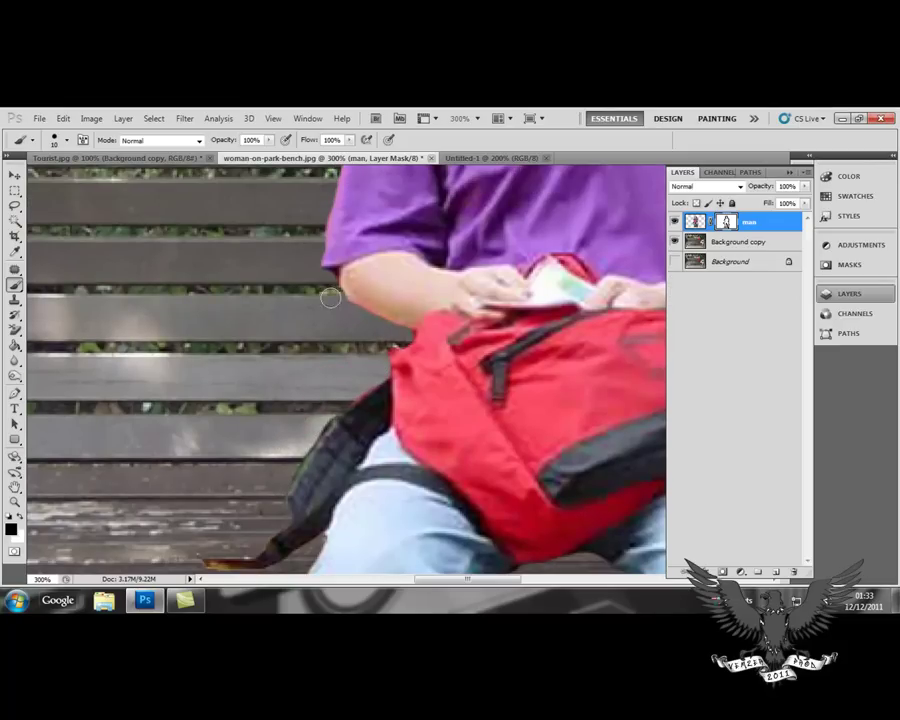
# With the Move tool, enlarge the masked man slightly using Free Transform.
pyautogui.scroll(4, 380, 363)
pyautogui.scroll(-2, 463, 370)
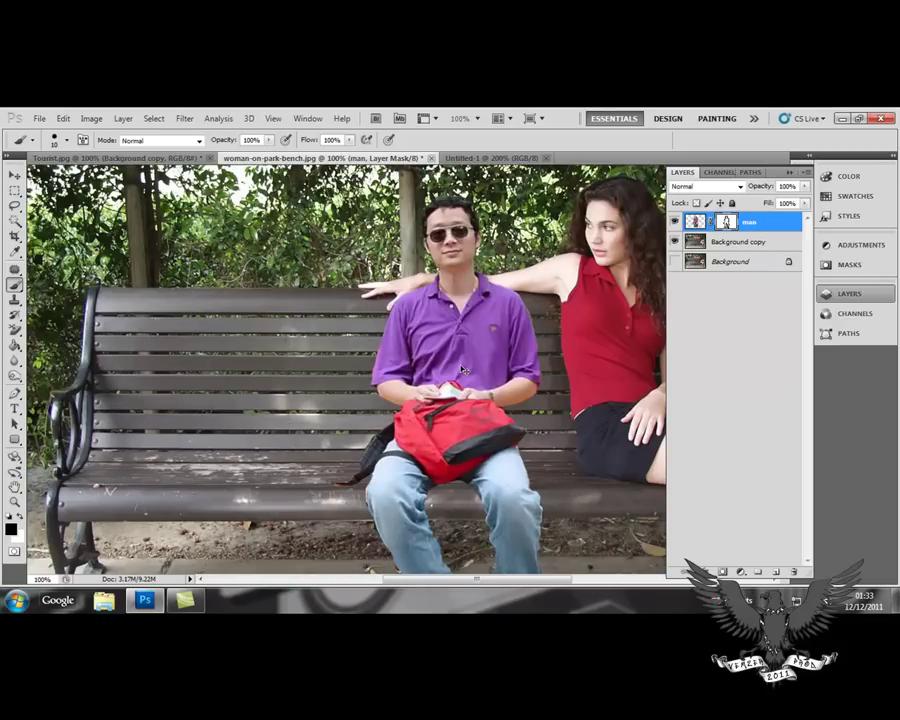
pyautogui.scroll(-3, 546, 426)
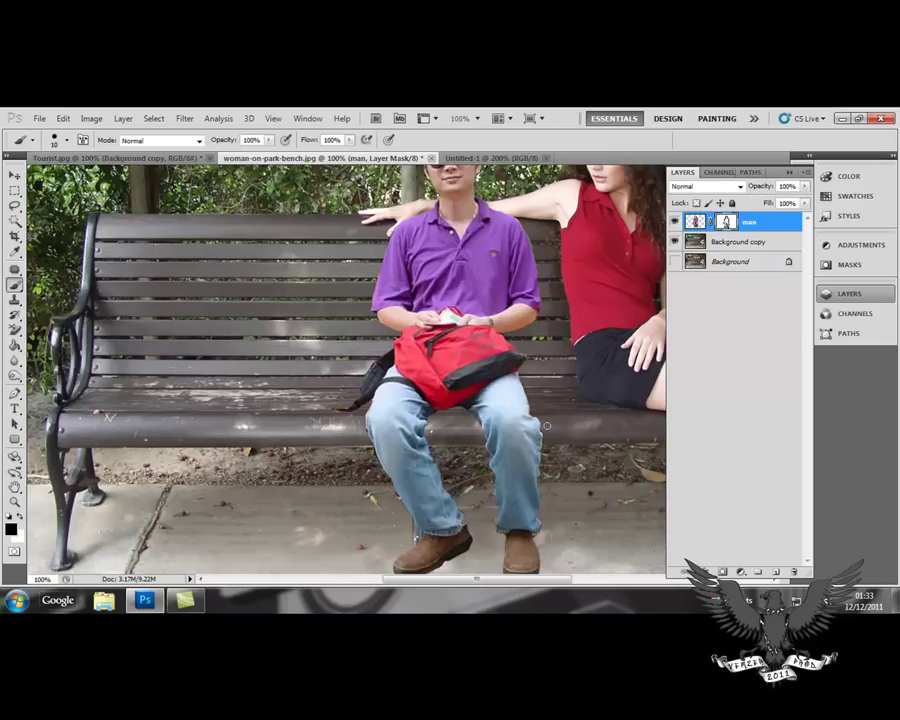
pyautogui.scroll(1, 535, 454)
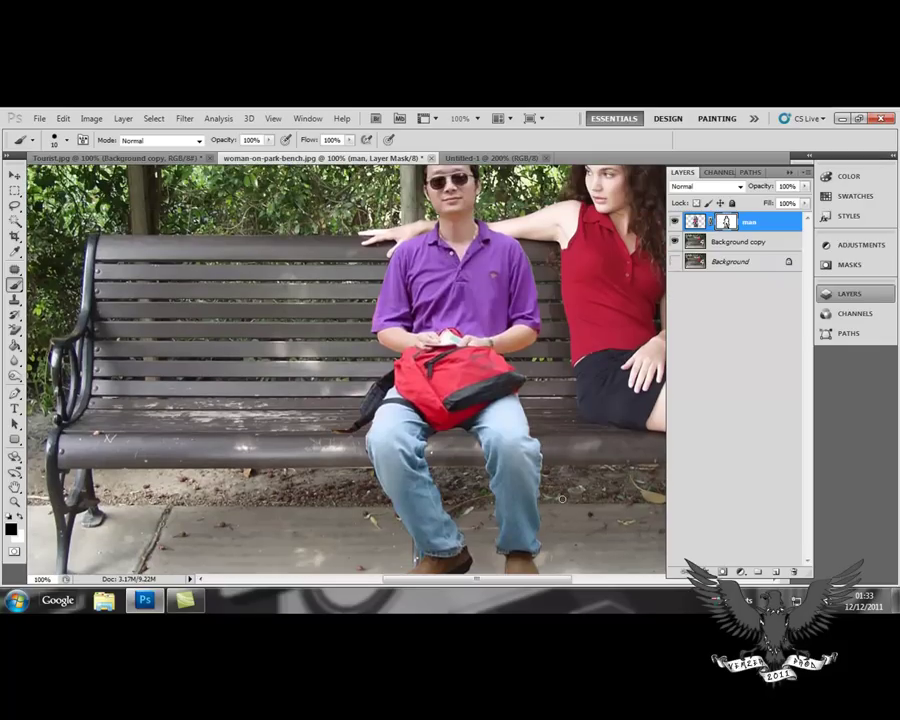
pyautogui.scroll(-1, 562, 498)
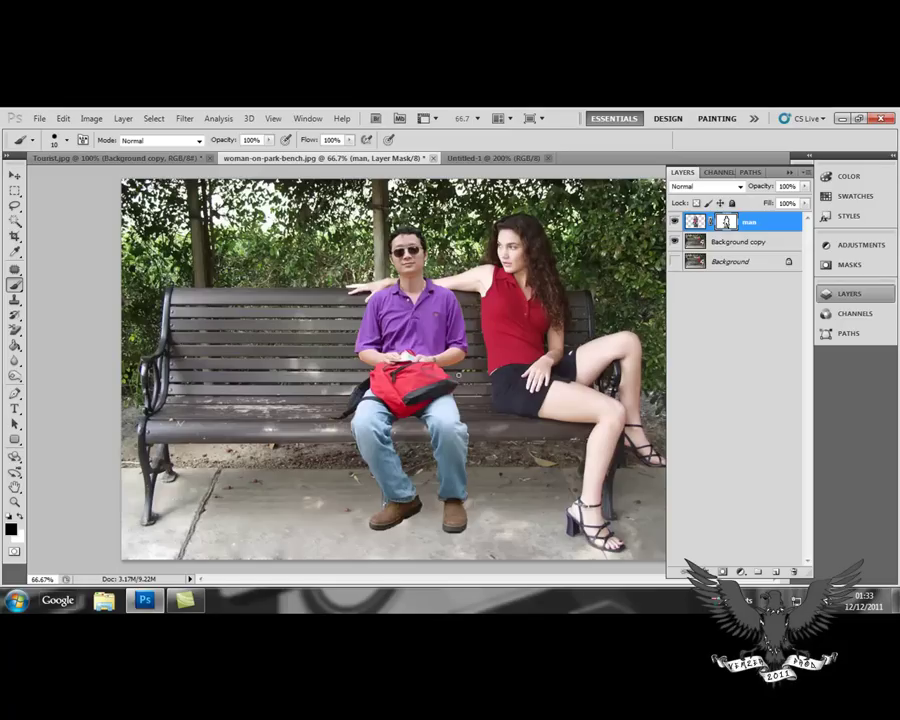
pyautogui.click(15, 175)
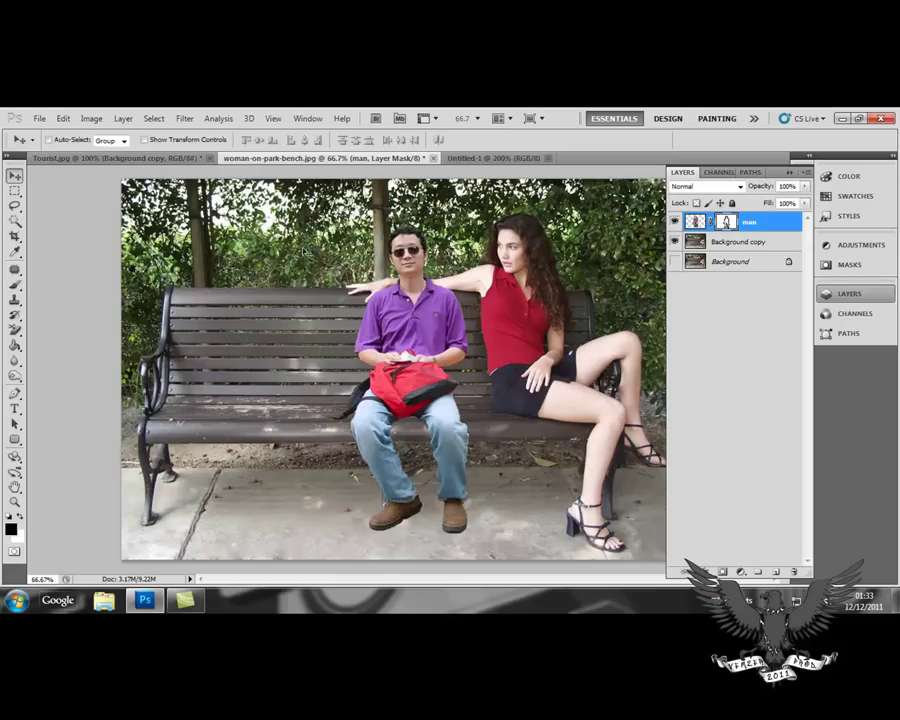
pyautogui.hotkey('ctrl', 't')
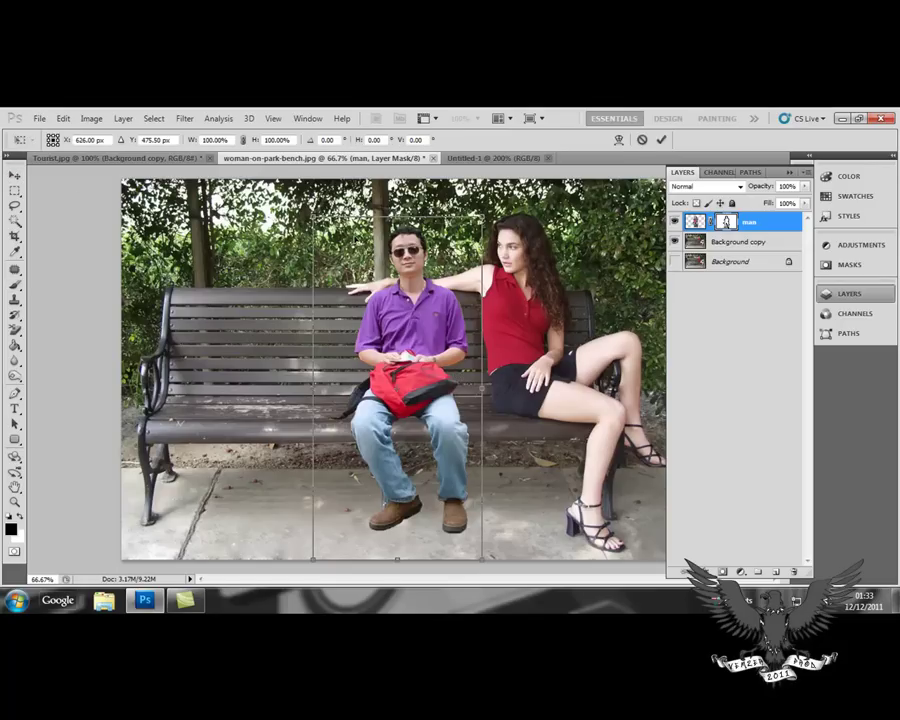
pyautogui.moveTo(313, 215); pyautogui.dragTo(305, 203)
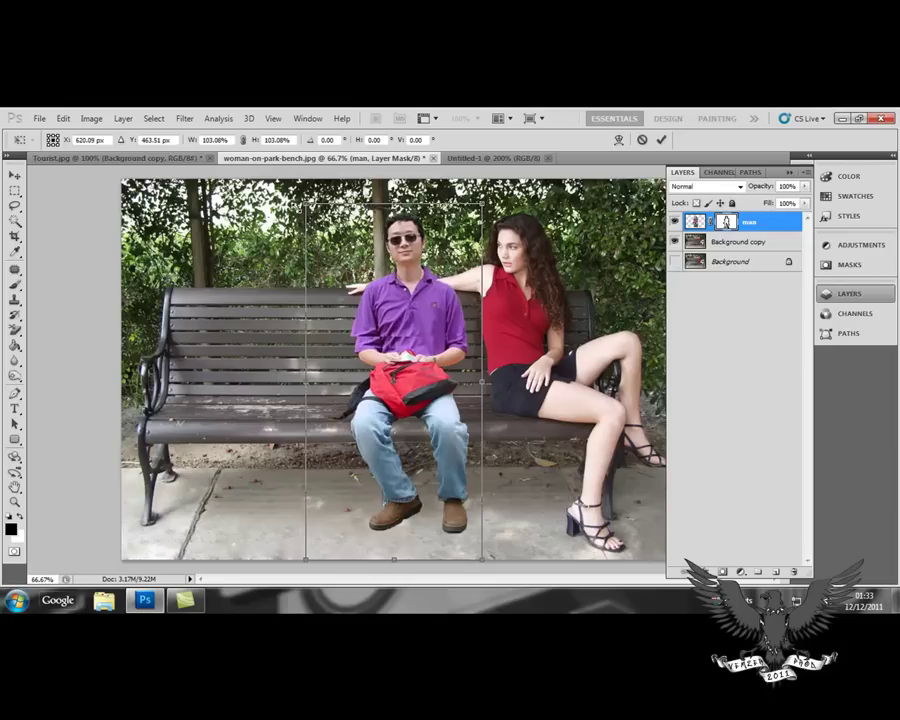
pyautogui.press('Return')
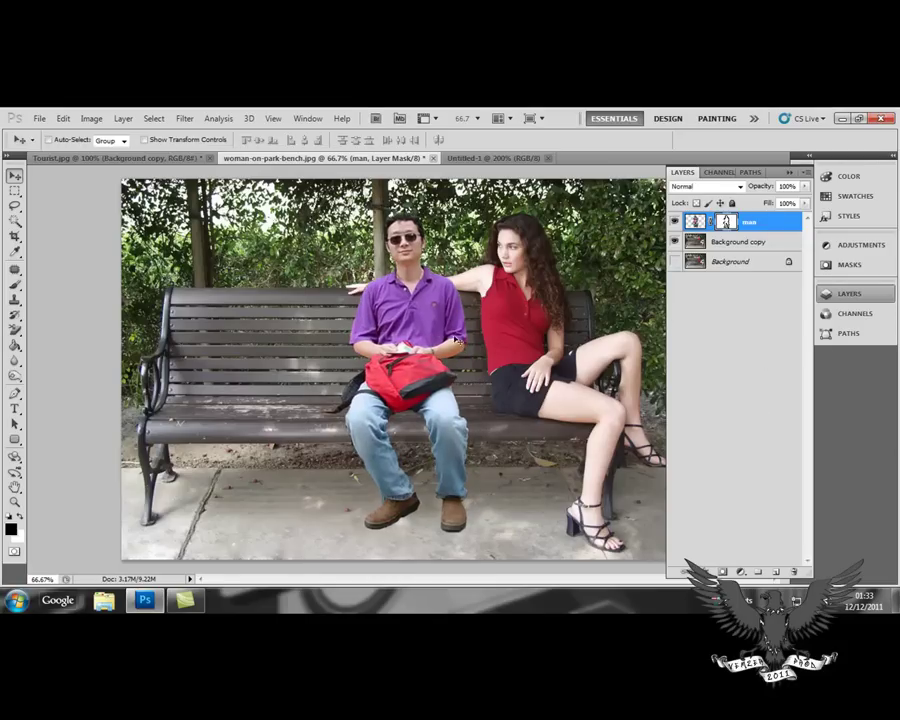
# Nudge the man on the bench and enlarge him again, to about 103.92% overall.
pyautogui.moveTo(432, 332)
pyautogui.mouseDown()
pyautogui.moveTo(442, 352)
pyautogui.moveTo(444, 344)
pyautogui.mouseUp()
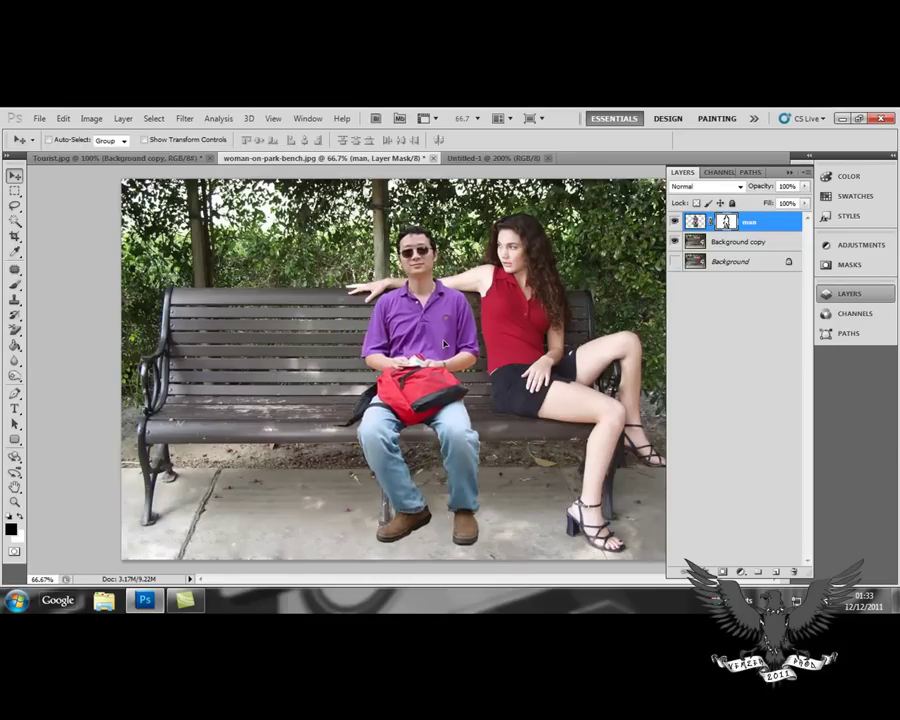
pyautogui.hotkey('ctrl', 't')
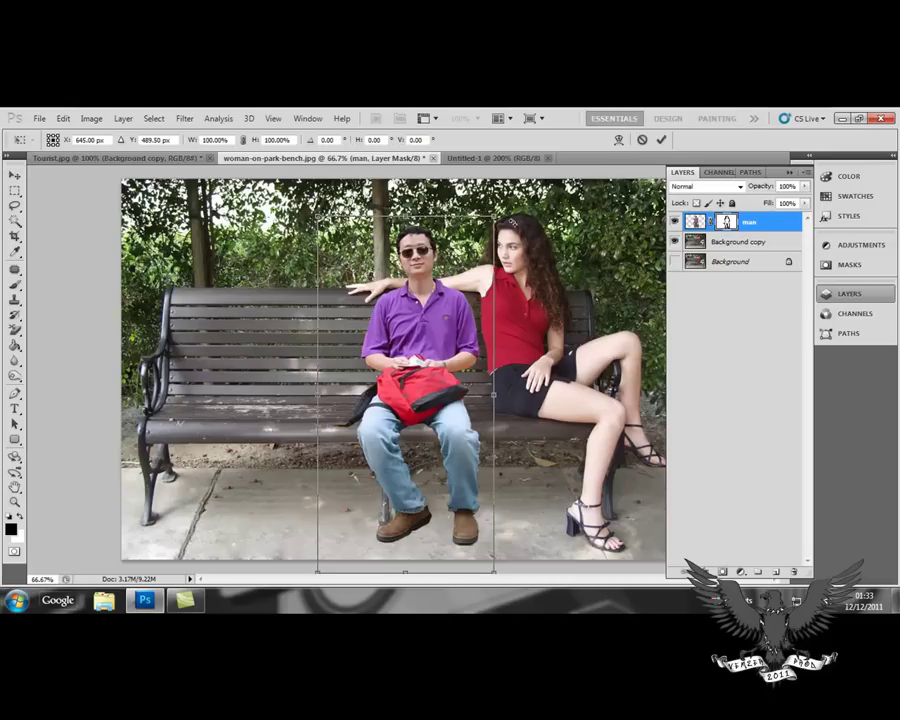
pyautogui.moveTo(494, 214); pyautogui.dragTo(501, 200)
pyautogui.press('Return')
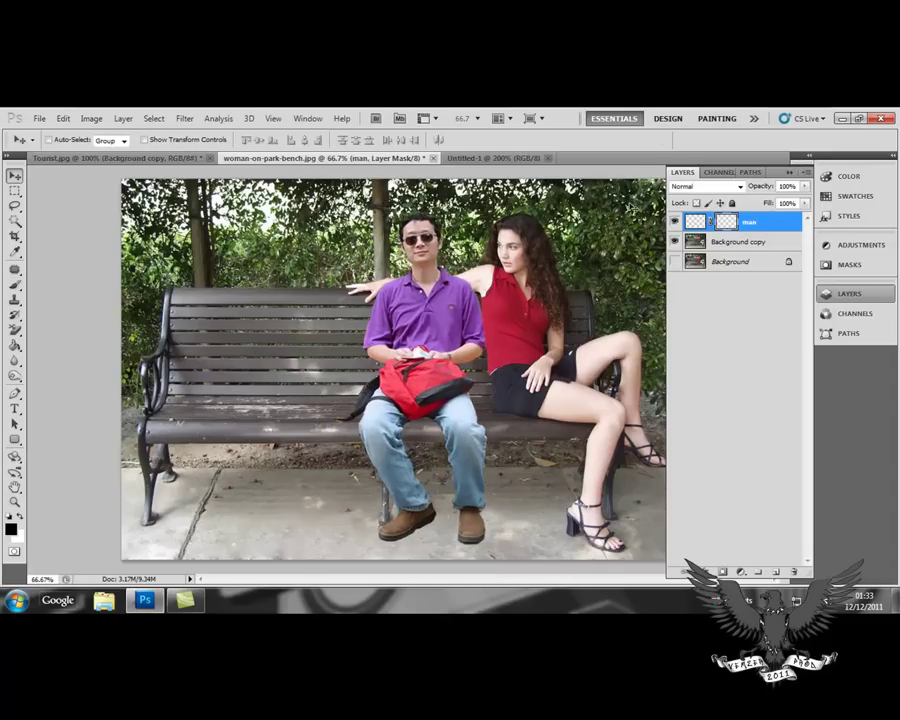
pyautogui.moveTo(468, 312); pyautogui.dragTo(459, 314)
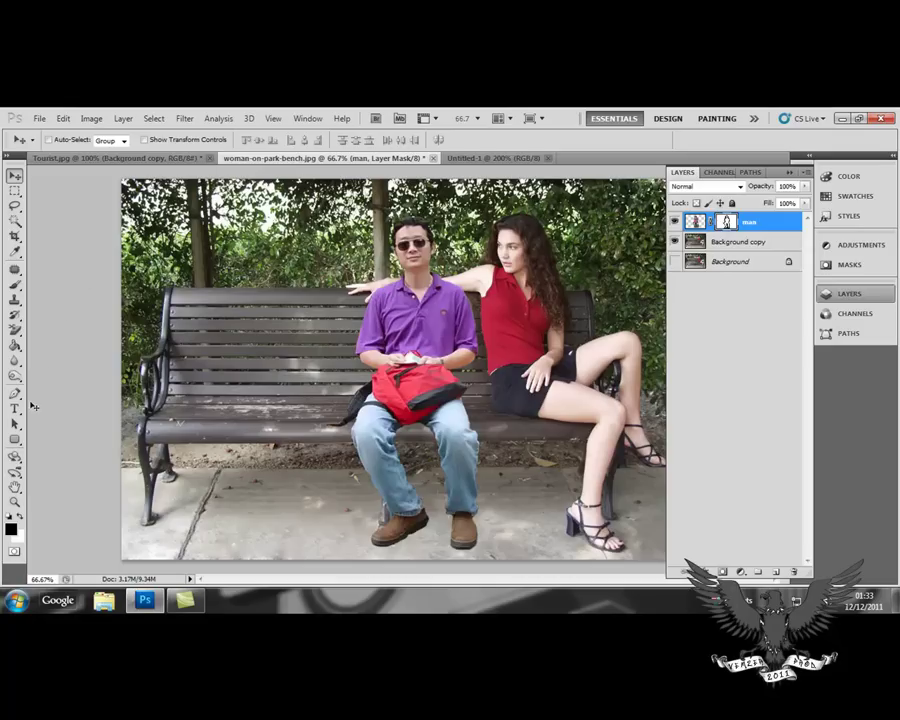
# Switch to the Brush tool, then back to the Move tool with V.
pyautogui.click(15, 284)
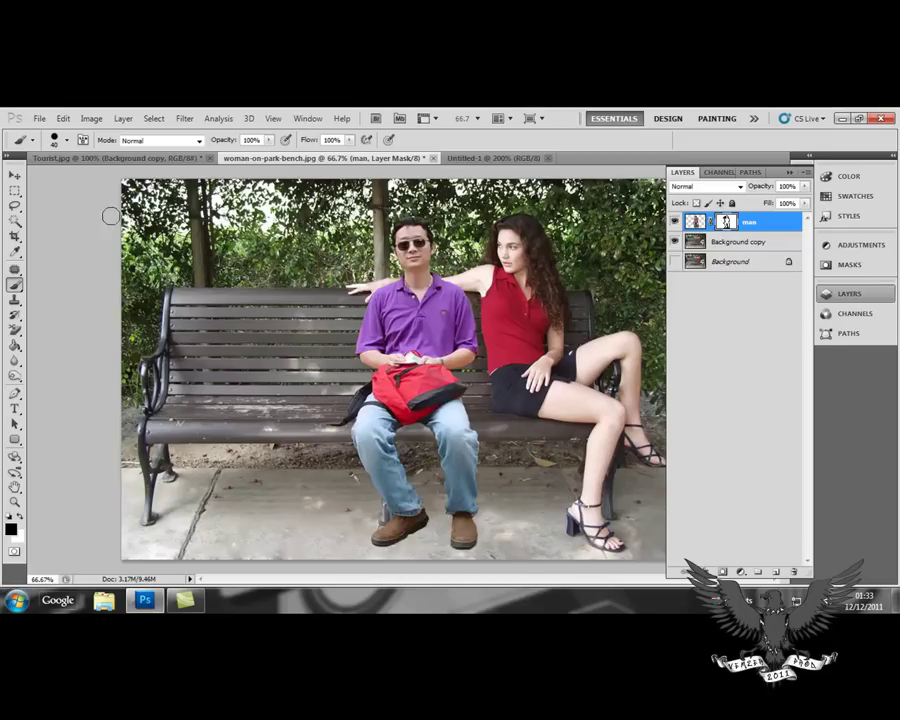
pyautogui.press('v')
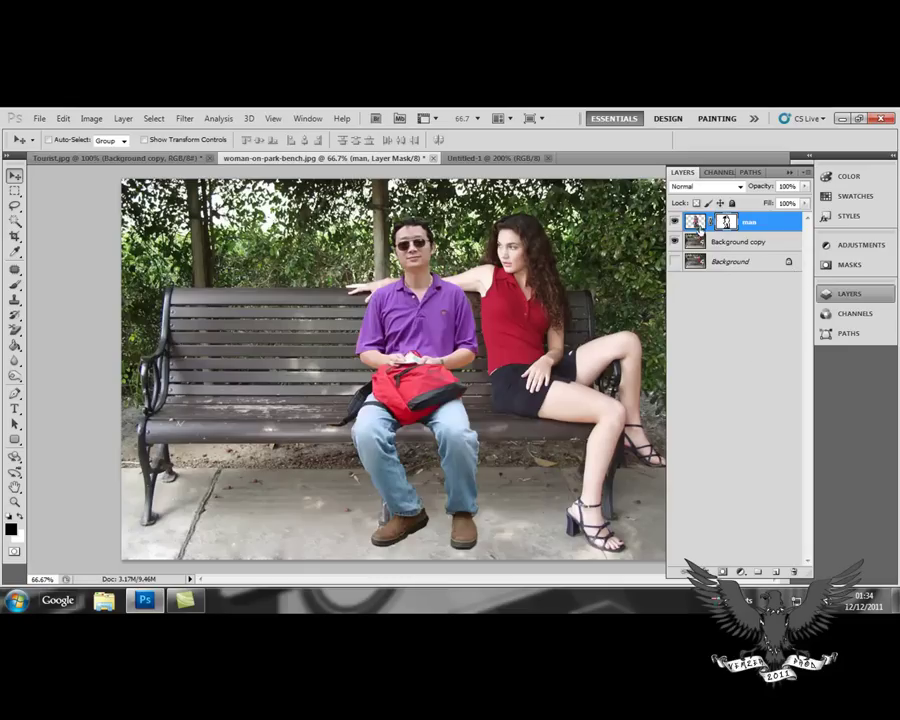
# Add a Curves 1 adjustment above Background copy that pulls the highlights slightly down.
pyautogui.click(739, 245)
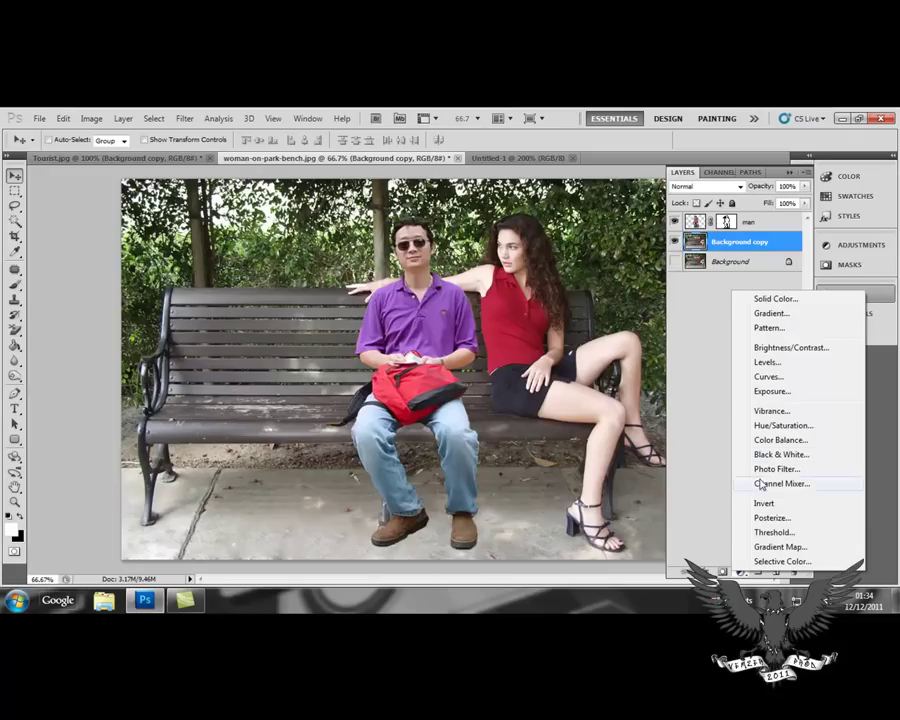
pyautogui.click(773, 377)
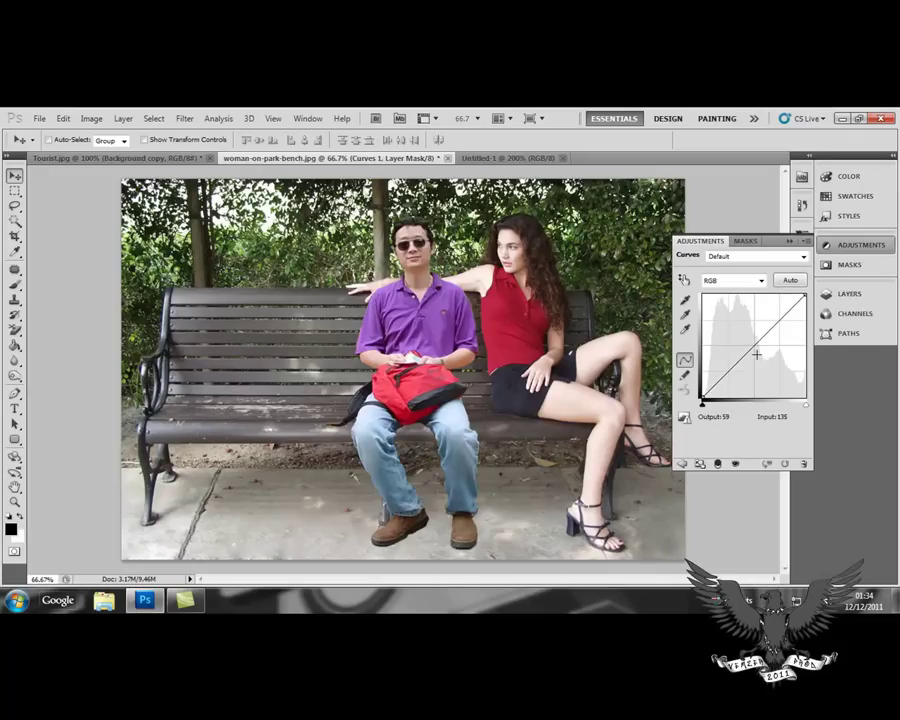
pyautogui.moveTo(787, 318)
pyautogui.mouseDown()
pyautogui.moveTo(789, 304)
pyautogui.moveTo(797, 307)
pyautogui.mouseUp()
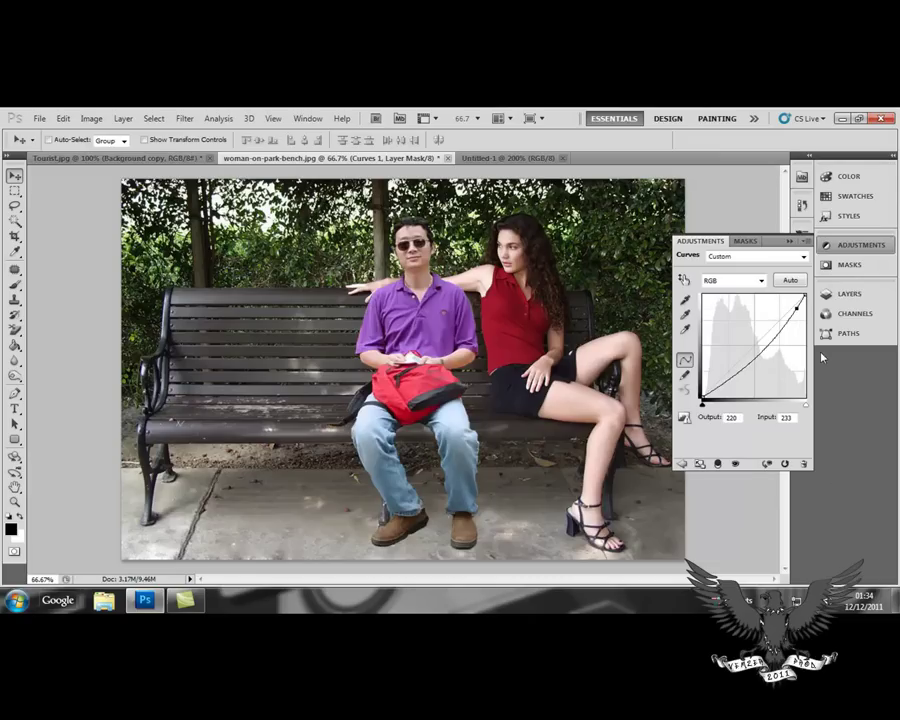
pyautogui.click(790, 241)
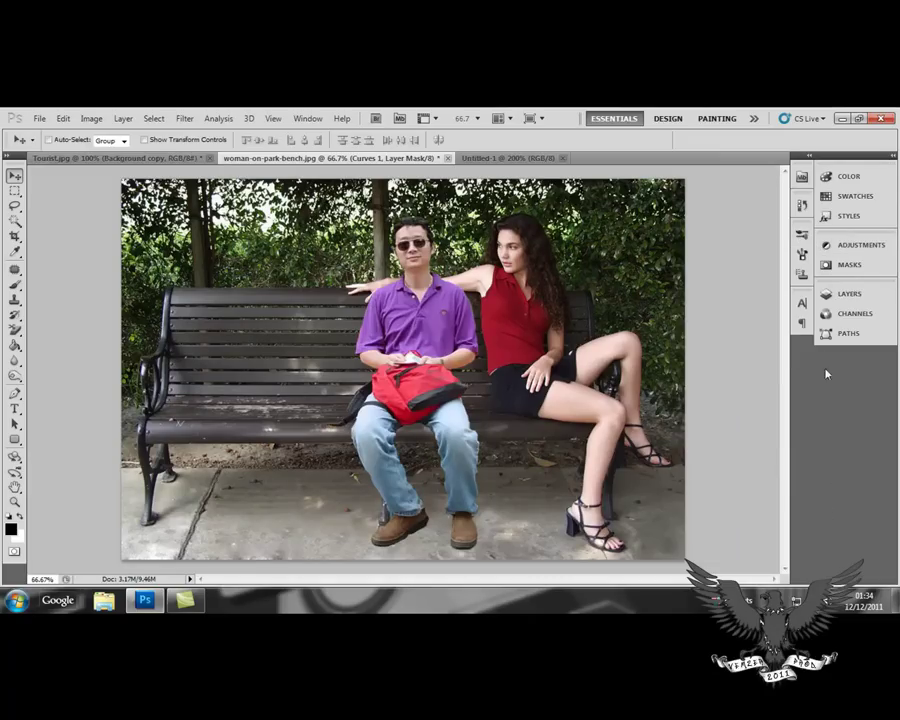
pyautogui.click(849, 293)
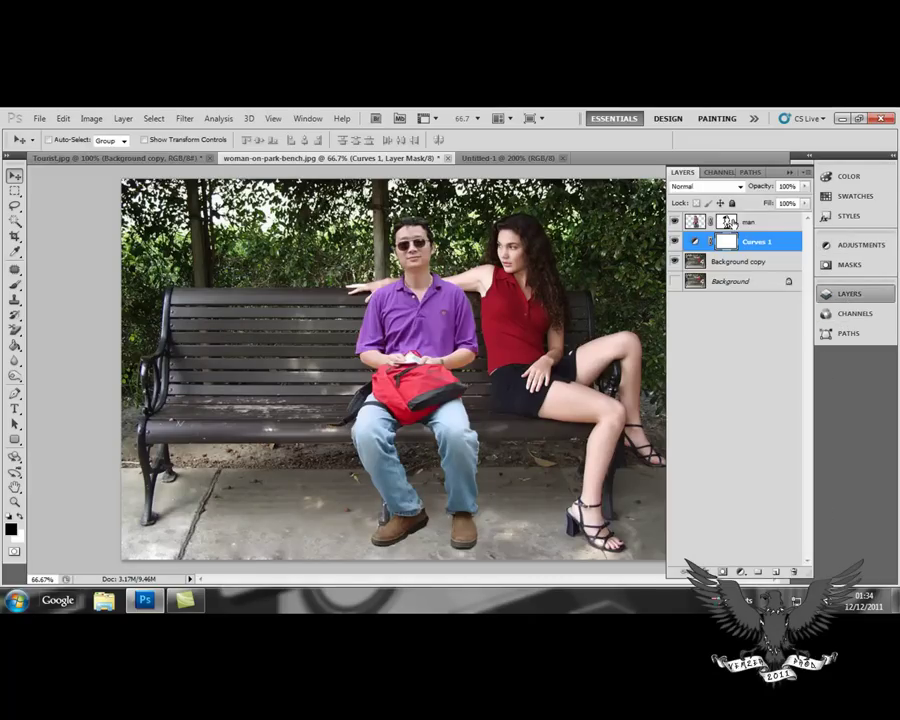
# Select the man layer, toggling between its mask and image thumbnails, ending on its pixels.
pyautogui.click(727, 222)
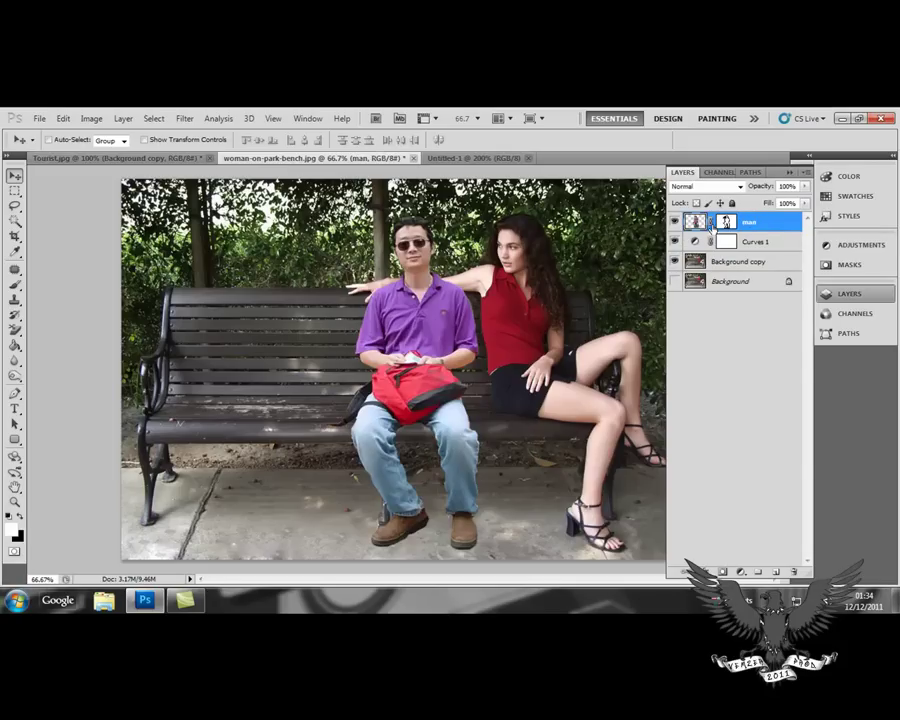
pyautogui.click(725, 222)
pyautogui.click(727, 222)
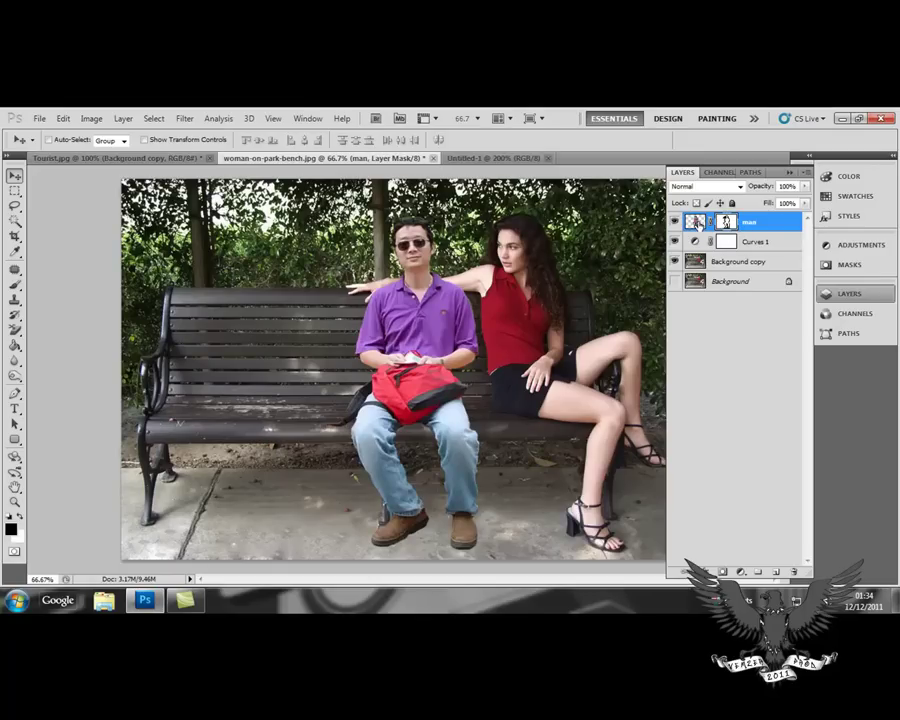
pyautogui.click(695, 222)
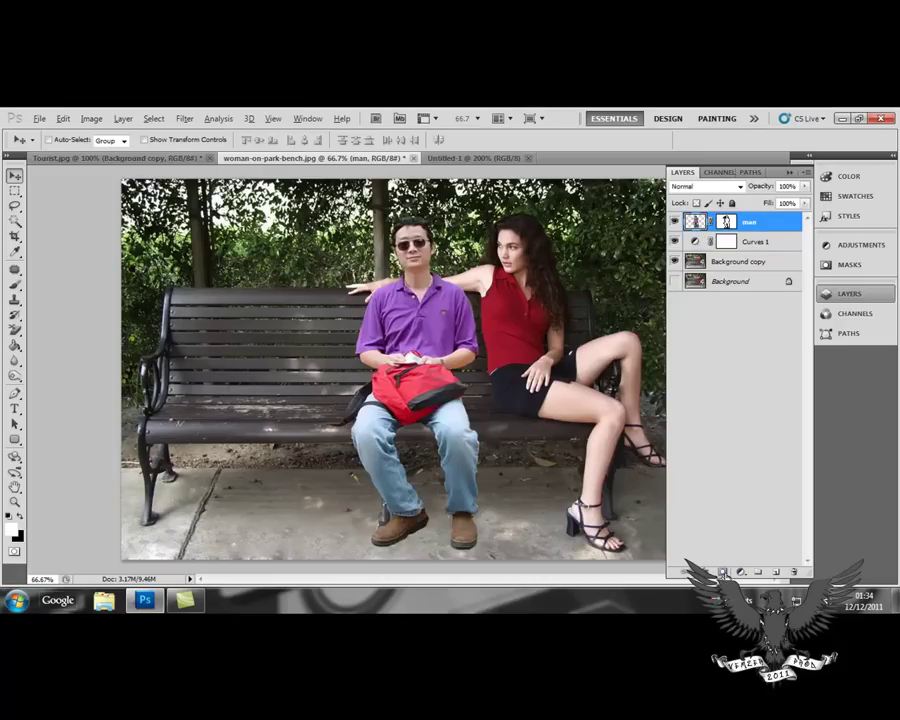
# Add a new Curves adjustment layer named Curves 2.
pyautogui.click(741, 572)
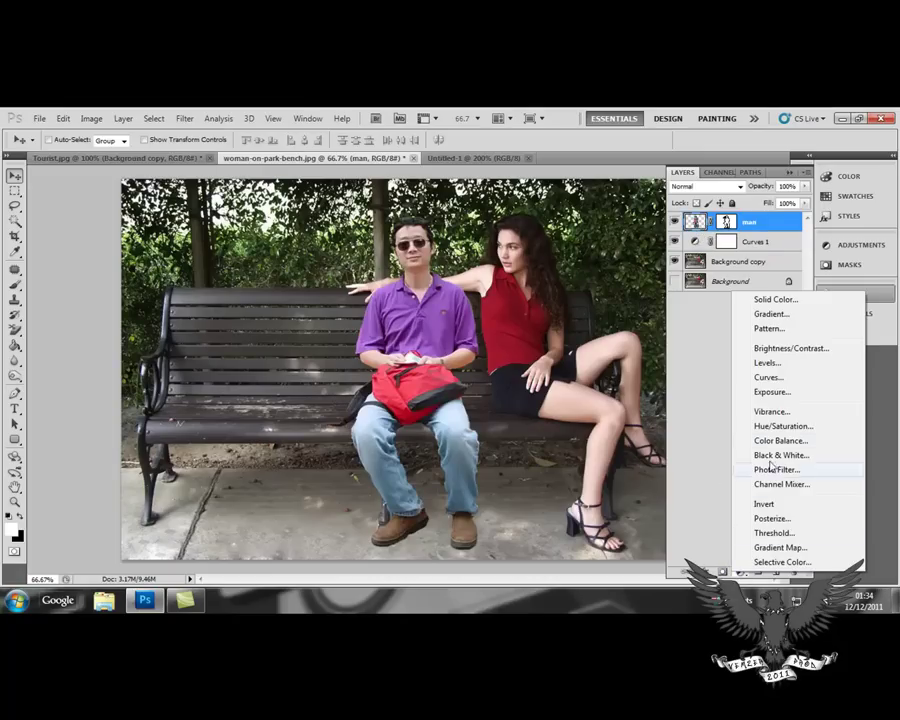
pyautogui.click(770, 377)
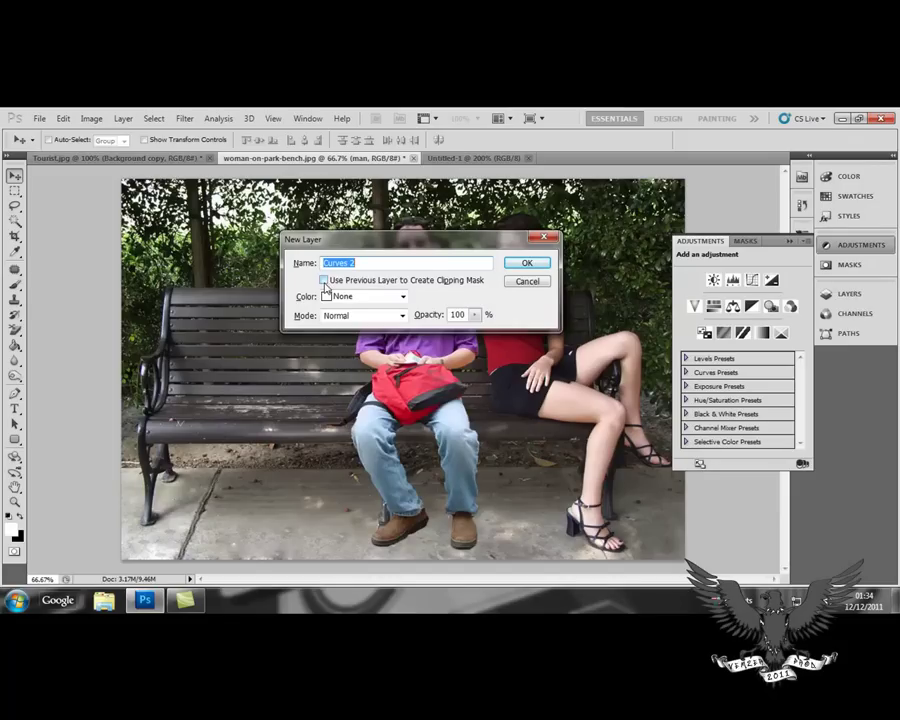
pyautogui.click(541, 264)
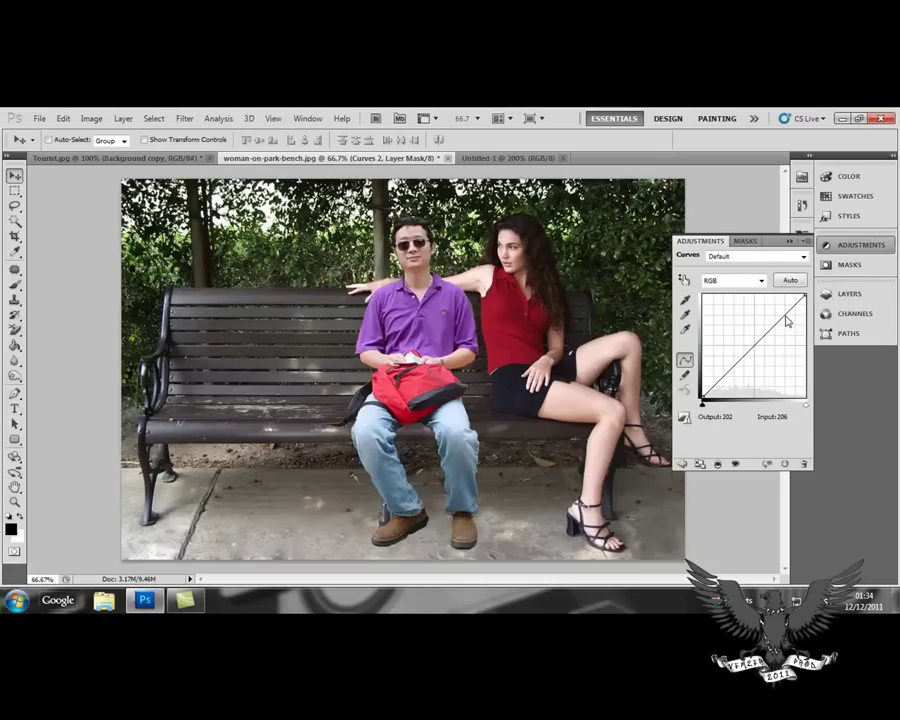
# Raise an upper curve point so input 212 maps to output 226, brightening the man.
pyautogui.click(788, 313)
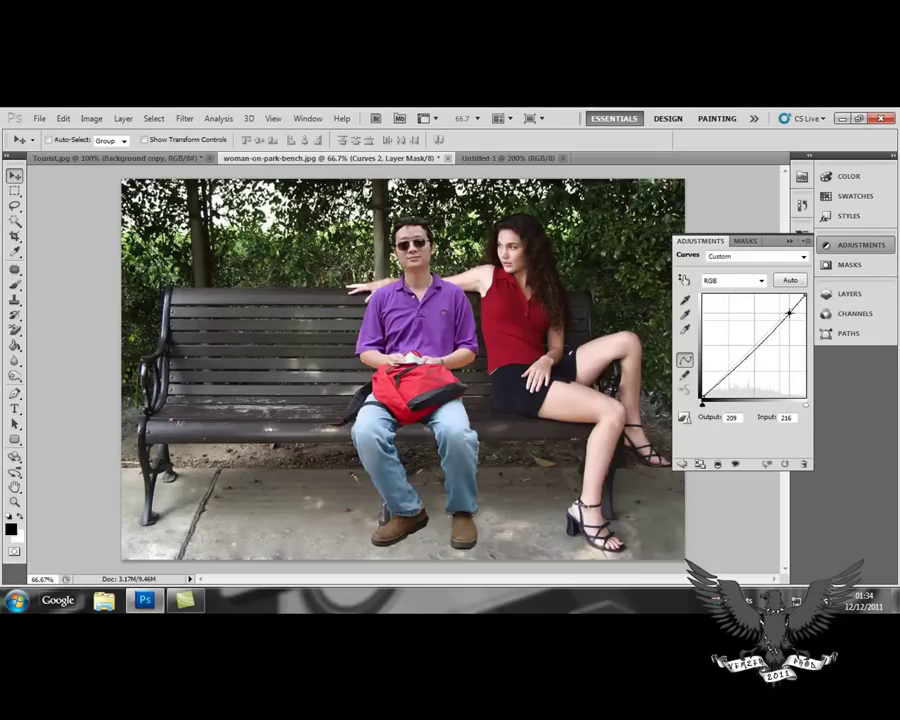
pyautogui.moveTo(788, 313); pyautogui.dragTo(787, 305)
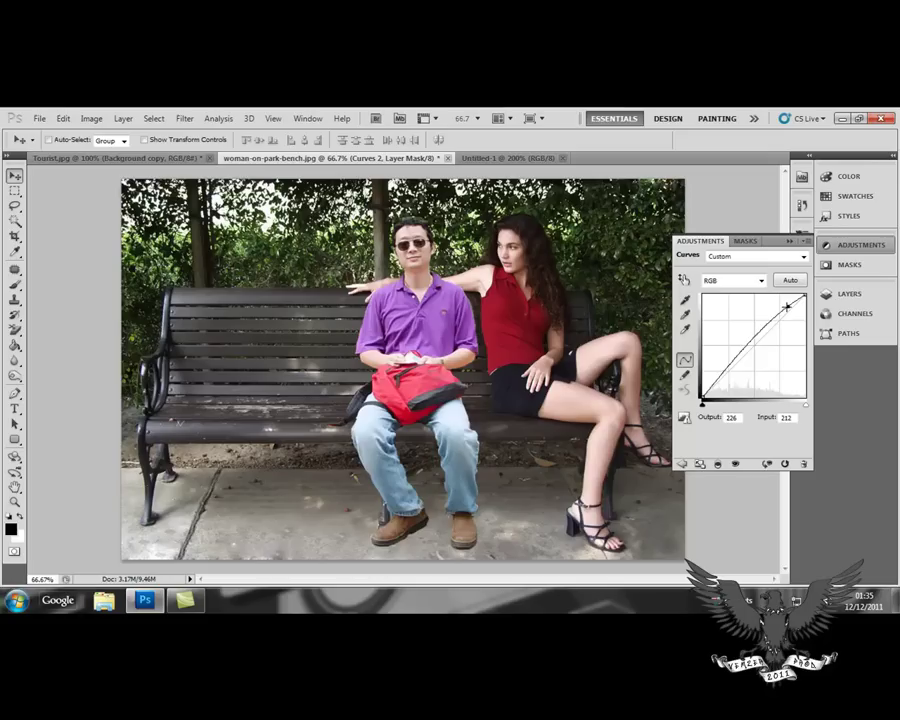
pyautogui.moveTo(788, 307); pyautogui.dragTo(789, 307)
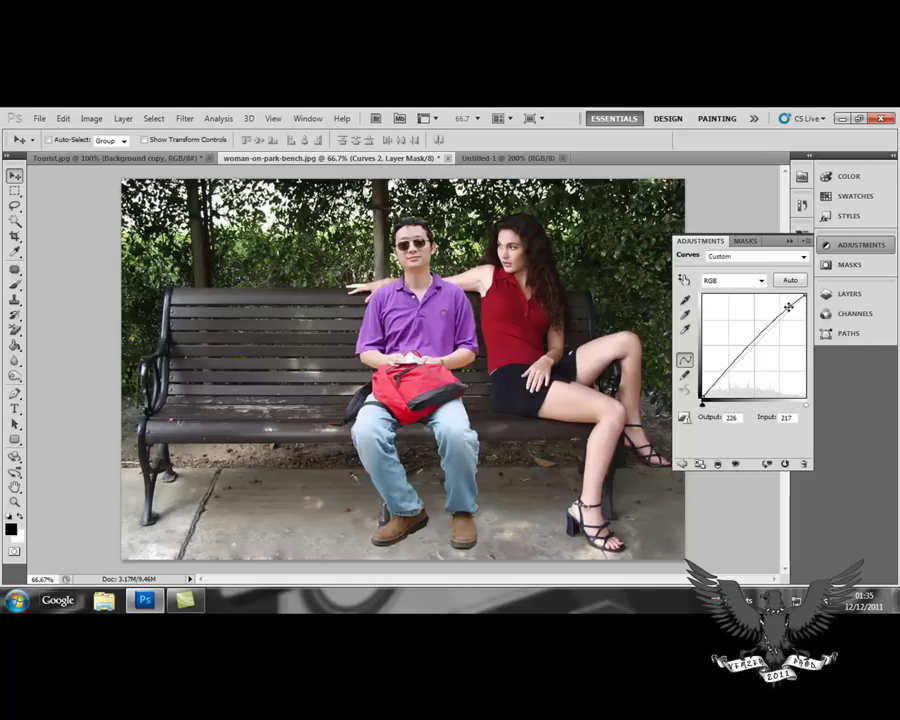
pyautogui.click(785, 242)
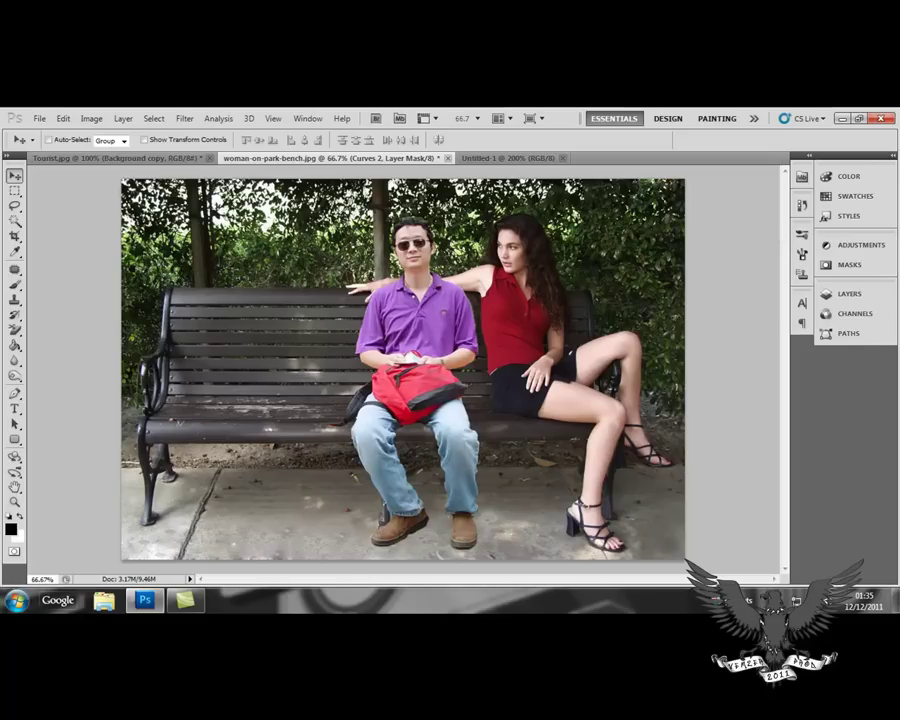
# Check the layer stack (Curves 2 above the man, Curves 1 and Background copy below), then collapse the Layers panel.
pyautogui.click(849, 293)
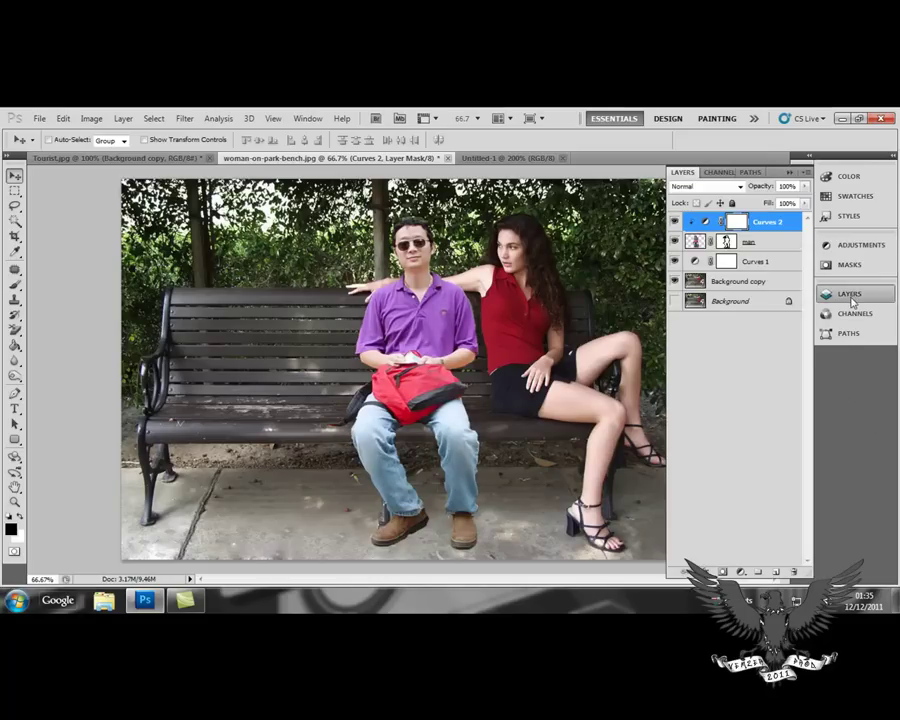
pyautogui.click(790, 175)
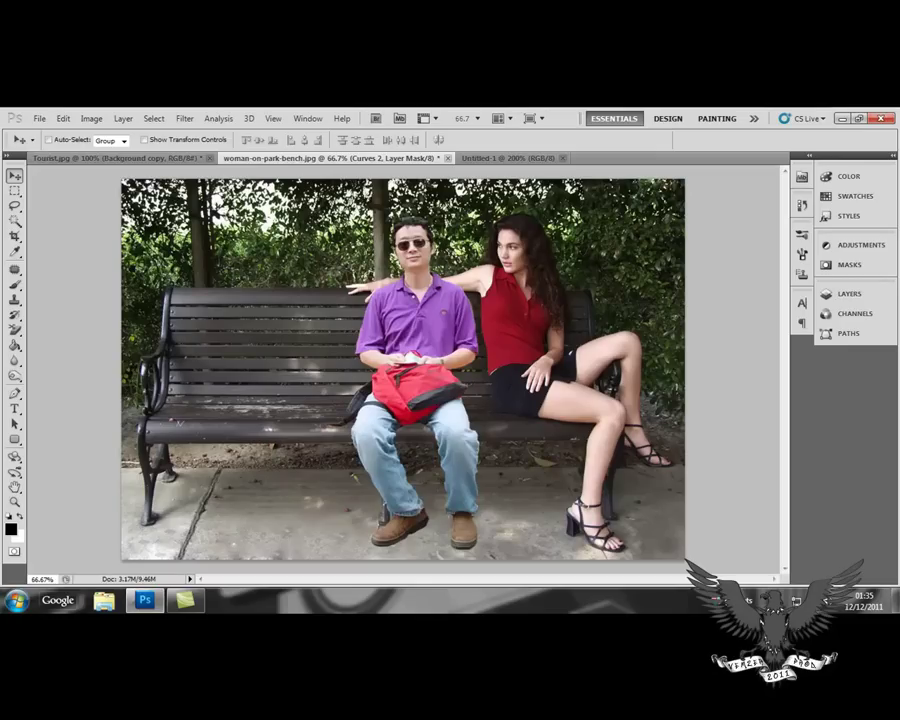